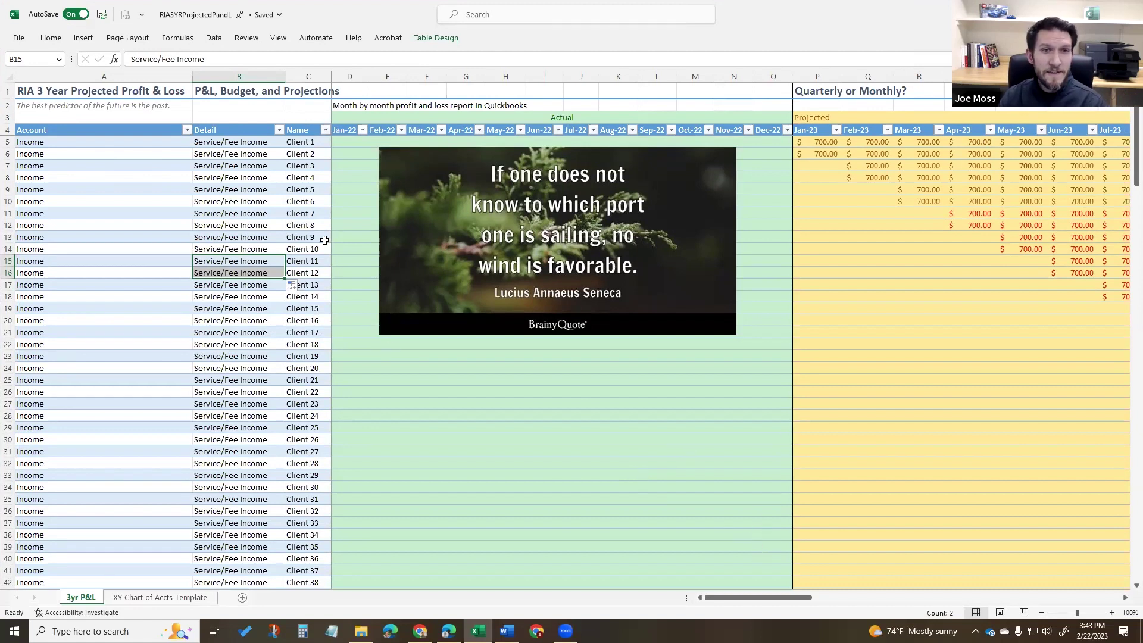
Step: Inspect the Actual 2022 figures, the Seneca quote picture and the 2023 annual total formula in BA6
click(340, 217)
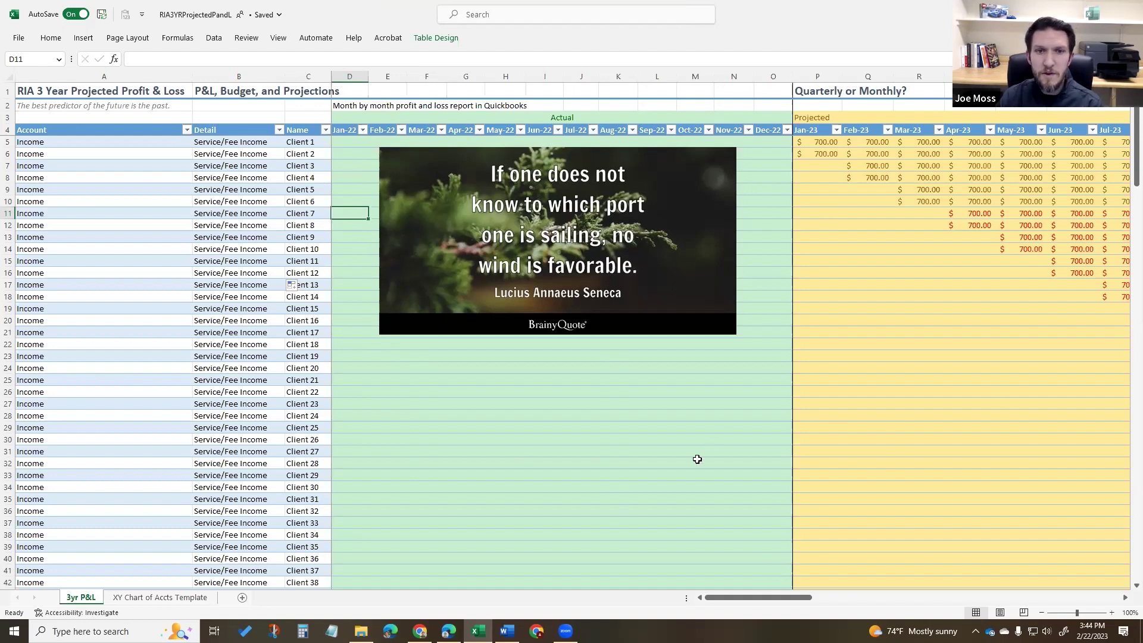
click(668, 250)
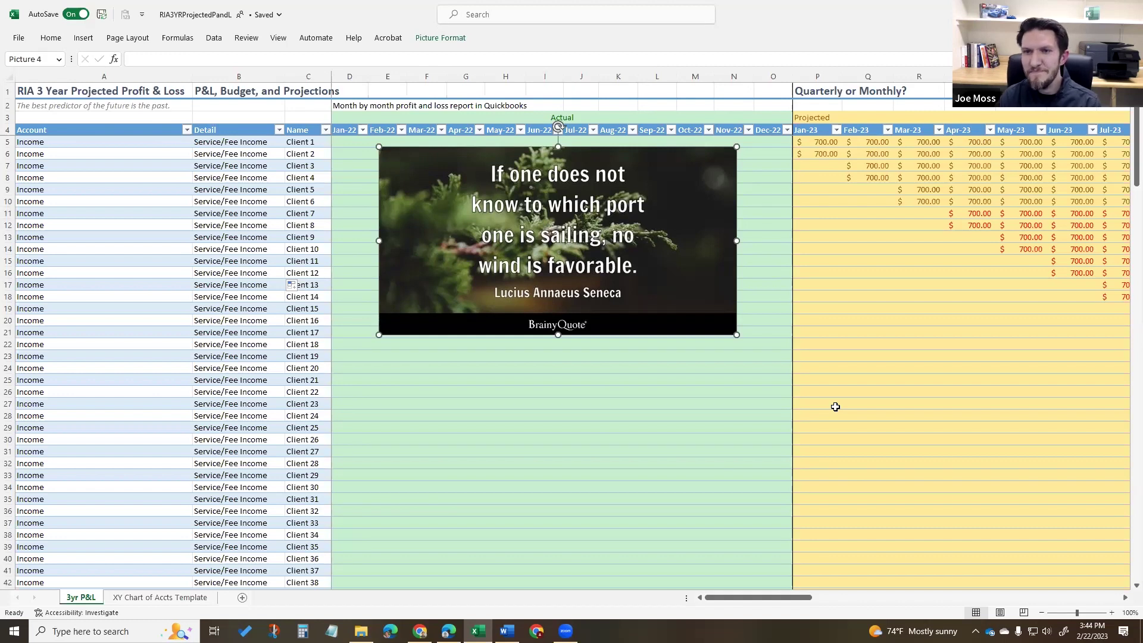
drag(800, 599, 1039, 606)
click(790, 153)
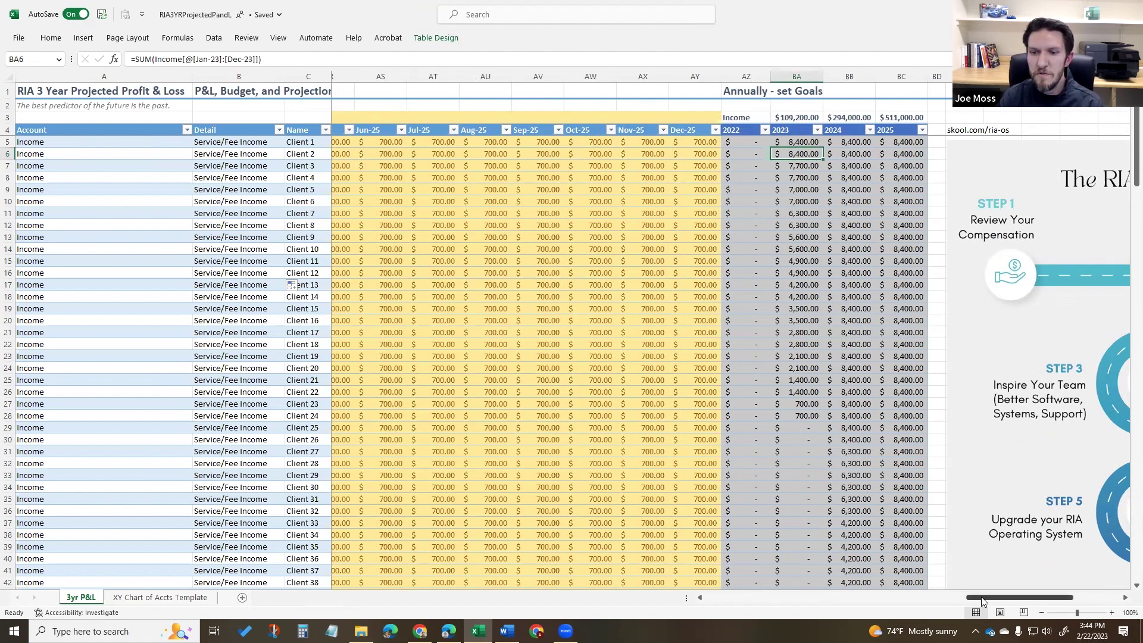
drag(962, 598, 717, 600)
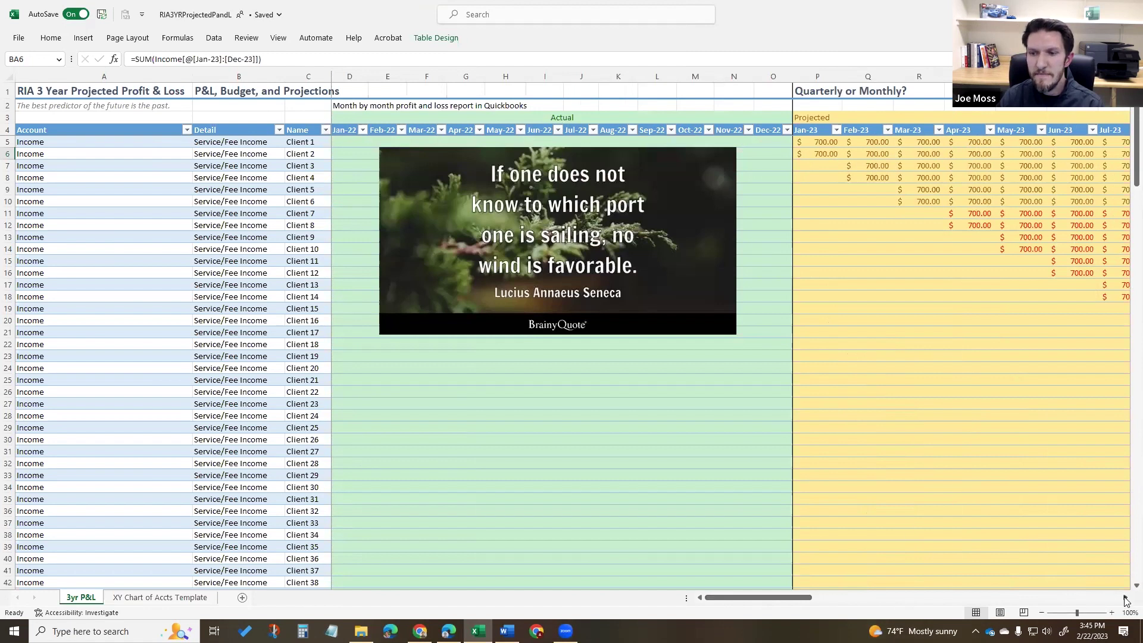
Step: Review Client 1's projected 2023 values from Jan-23 to Apr-23 and the Client 1–13 names
click(1125, 598)
click(1125, 597)
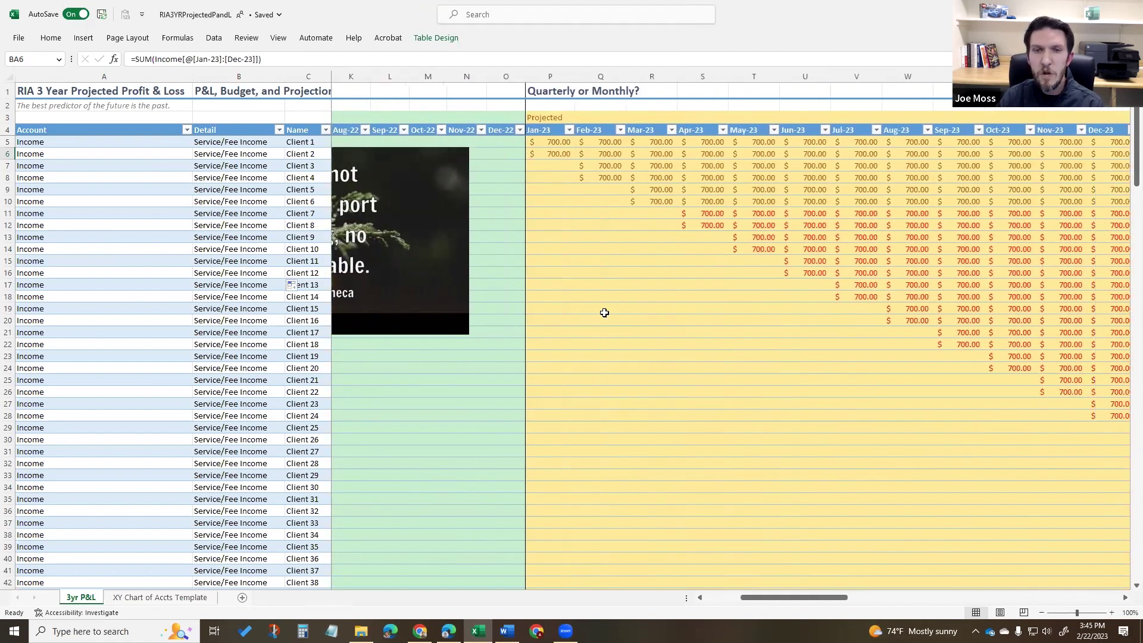
click(565, 145)
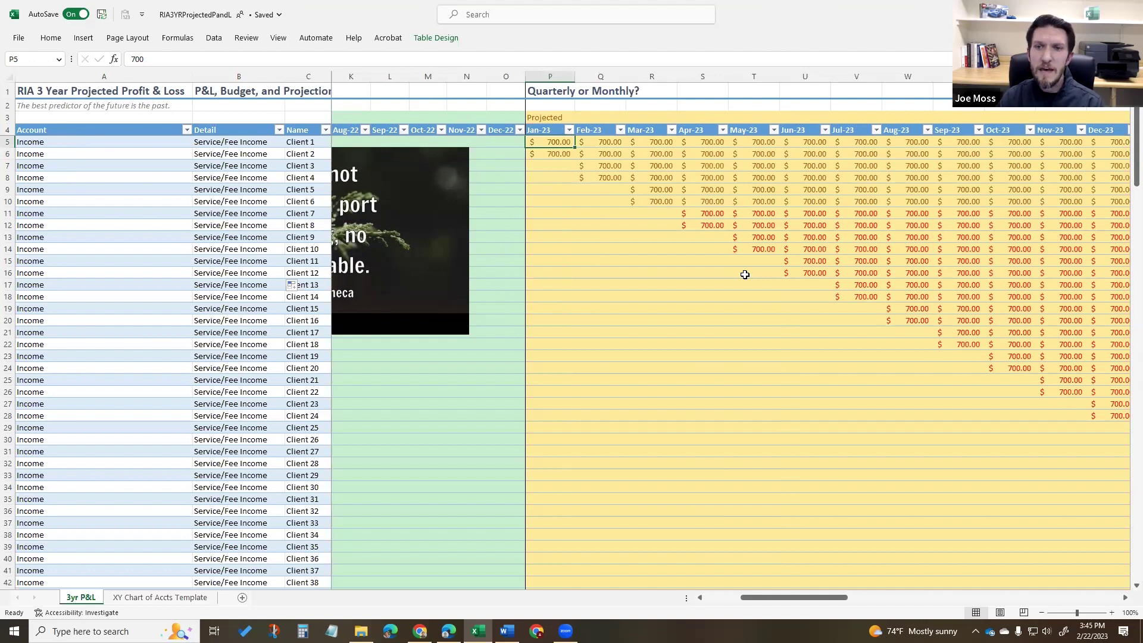
drag(301, 142, 327, 279)
click(556, 142)
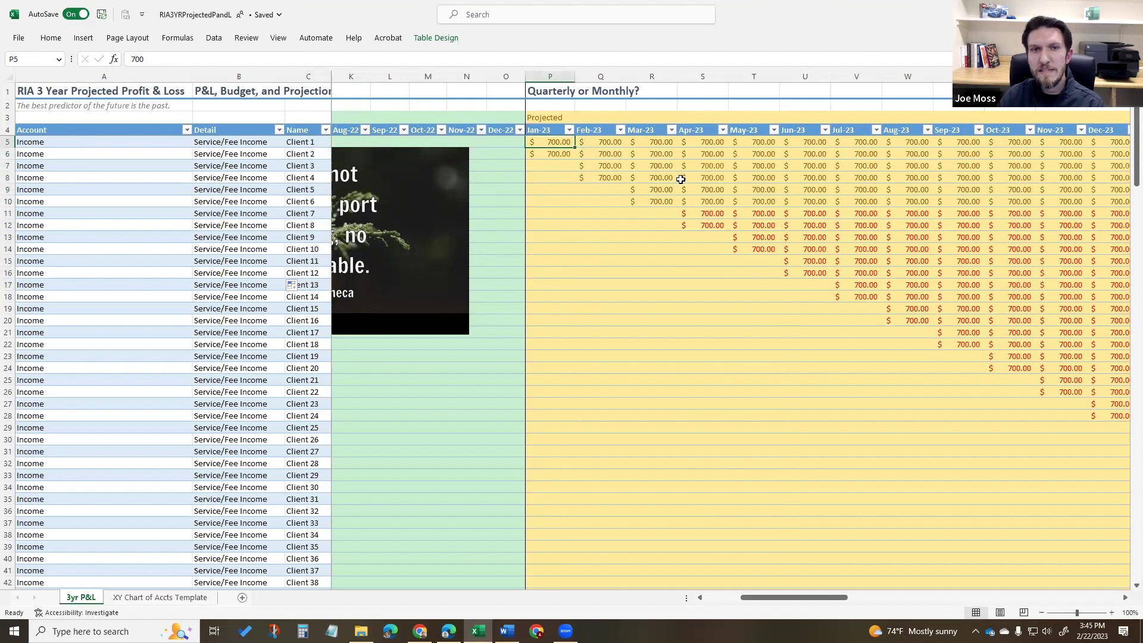
key(Left)
key(Left)
key(Left)
key(Right)
key(Right)
key(Right)
key(Right)
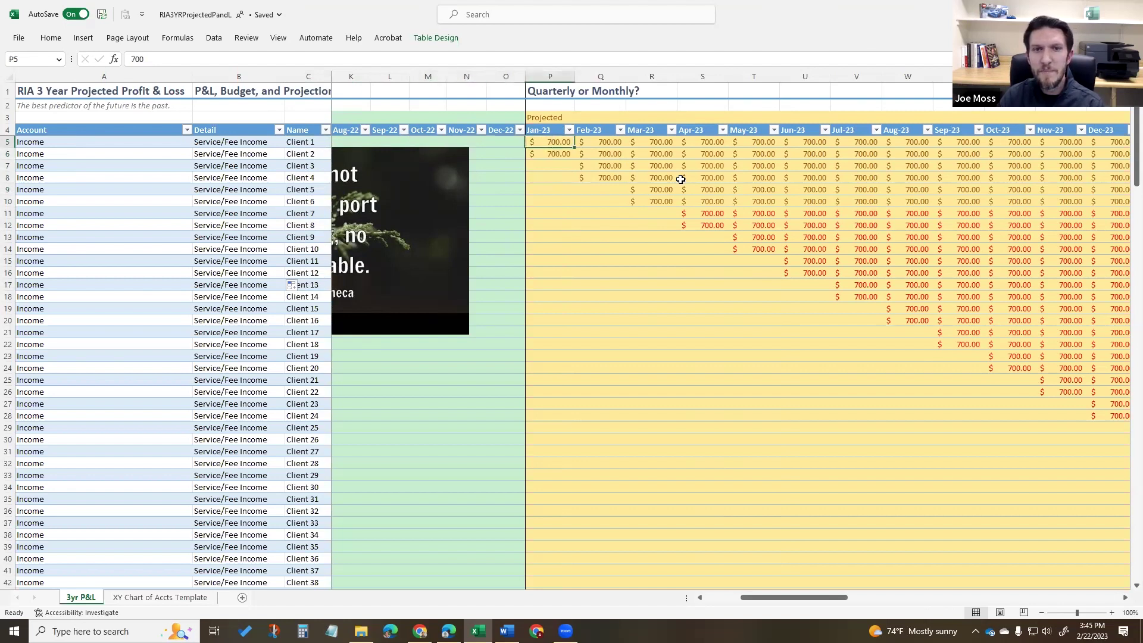
key(Right)
key(Right)
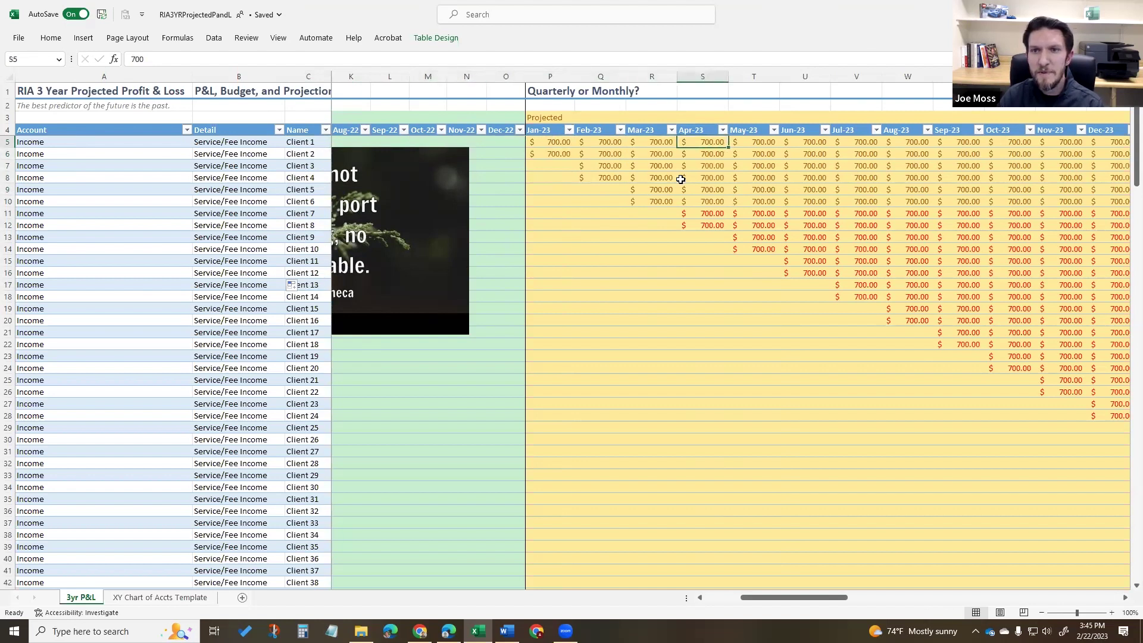
Step: Paste the $2,100 projection into the Apr-24 cells for Clients 27–32
click(1125, 597)
click(1125, 597)
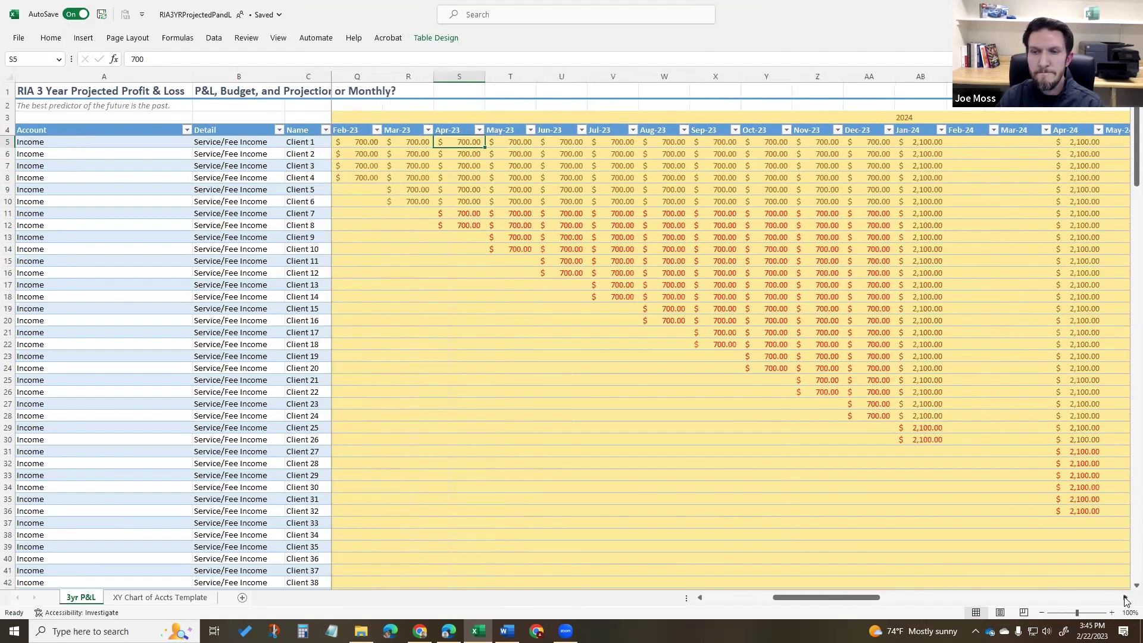
click(1125, 597)
click(1125, 597)
click(1124, 597)
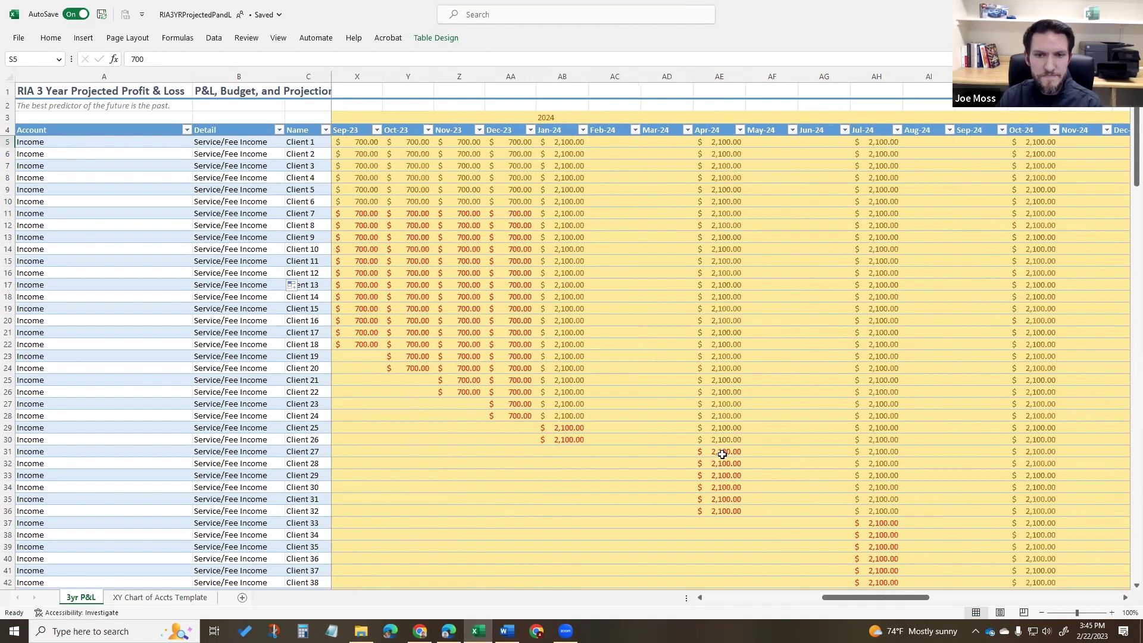
drag(722, 454, 720, 505)
key(ctrl+v)
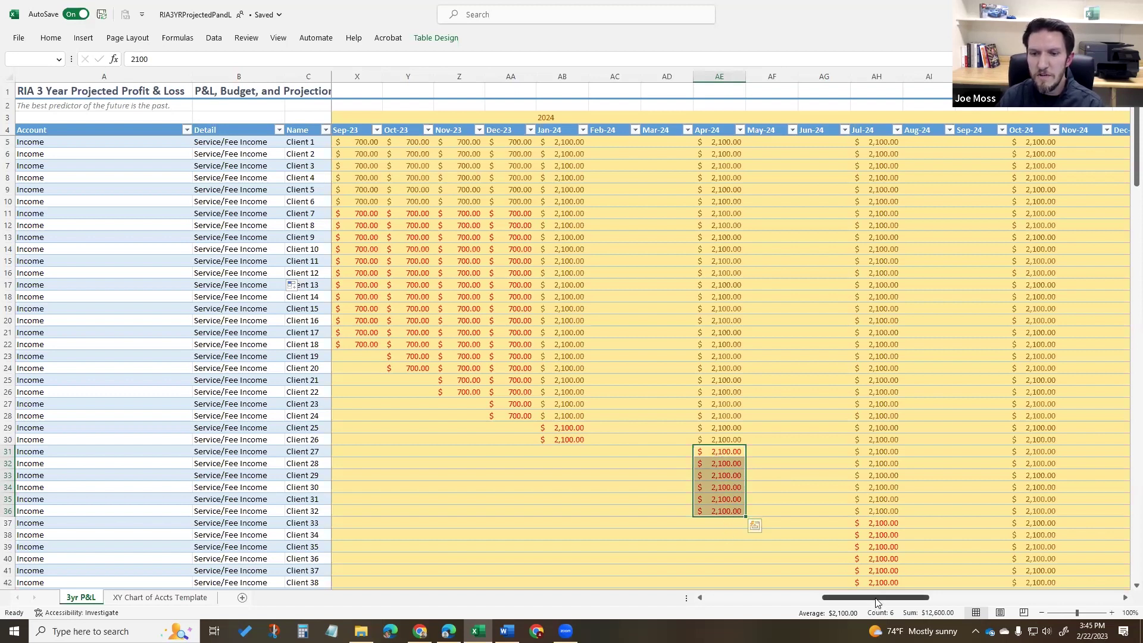
Step: Scroll right to the 2022–2025 annual income totals and check them down to the Totals row
drag(901, 597, 1015, 598)
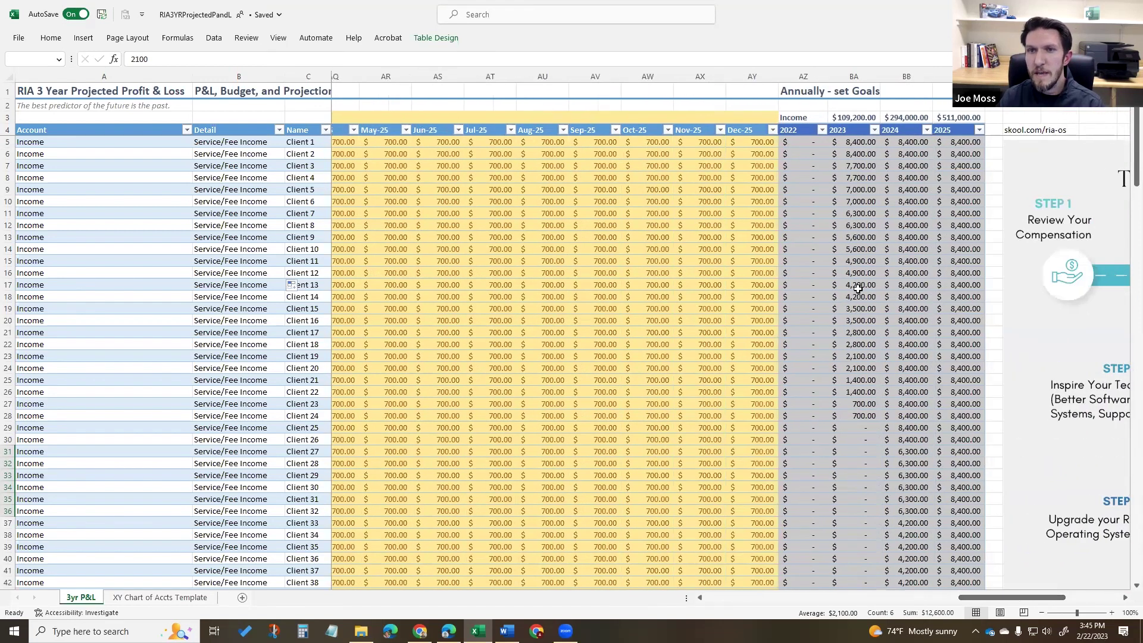
scroll(857, 288, down, 9)
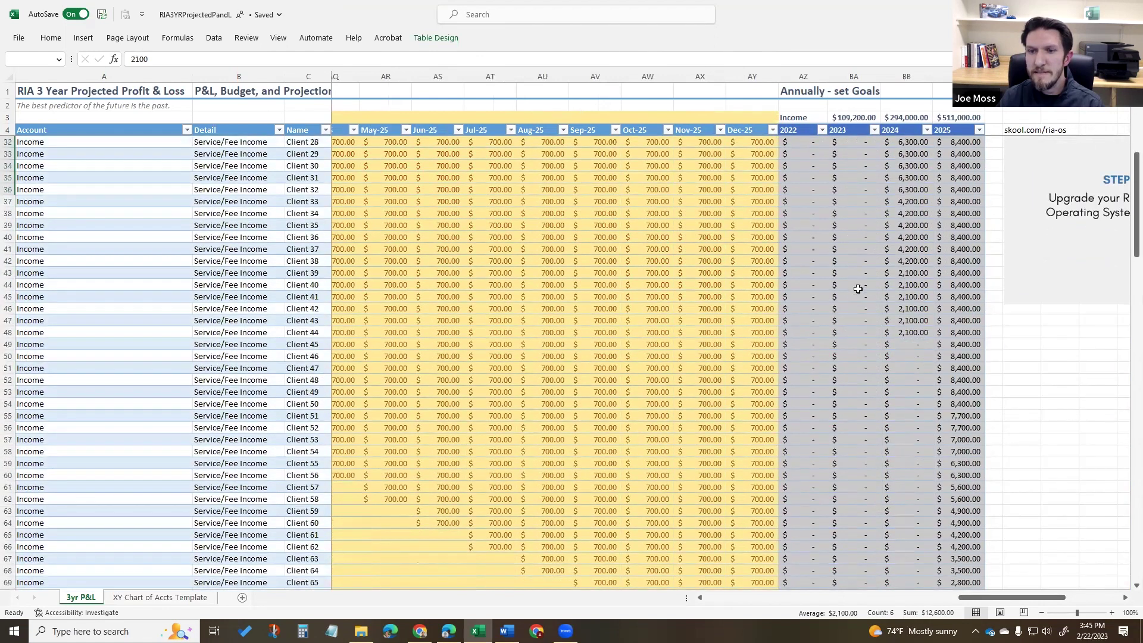
scroll(858, 289, down, 4)
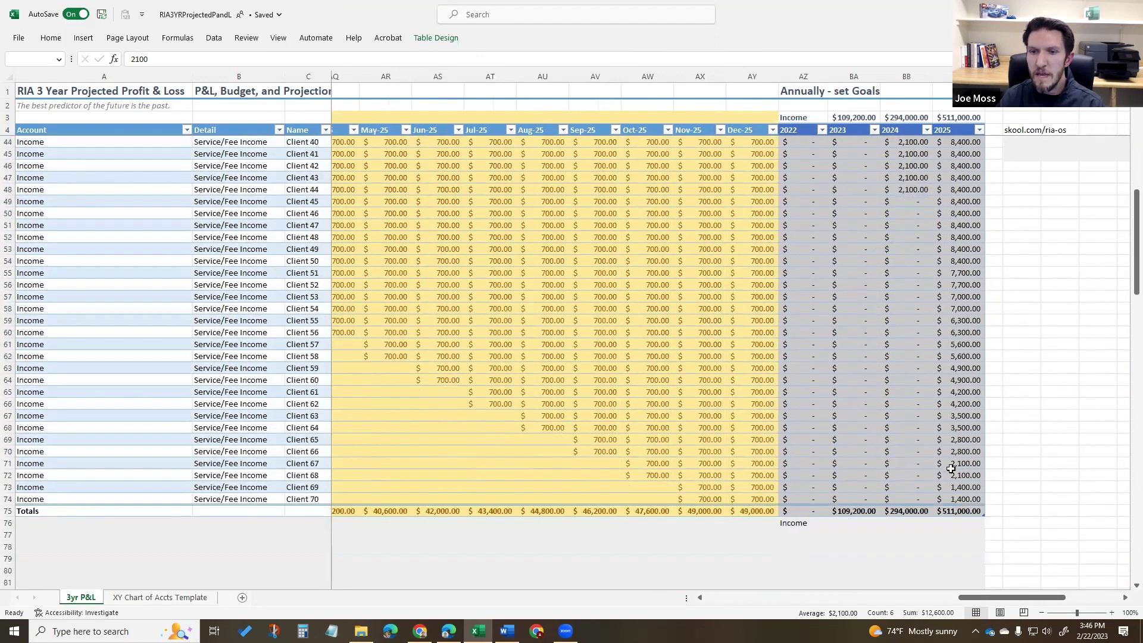
scroll(950, 451, up, 13)
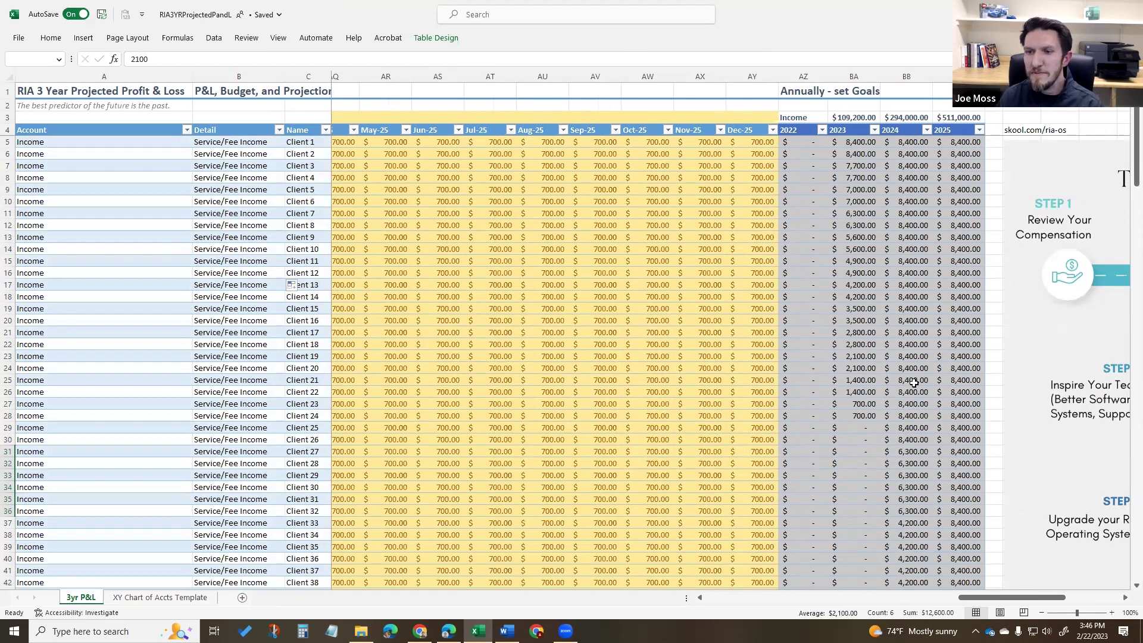
Step: Scroll further right until the RIA Operator Roadmap graphic is fully visible
click(1125, 597)
click(1125, 597)
click(1125, 598)
click(1125, 598)
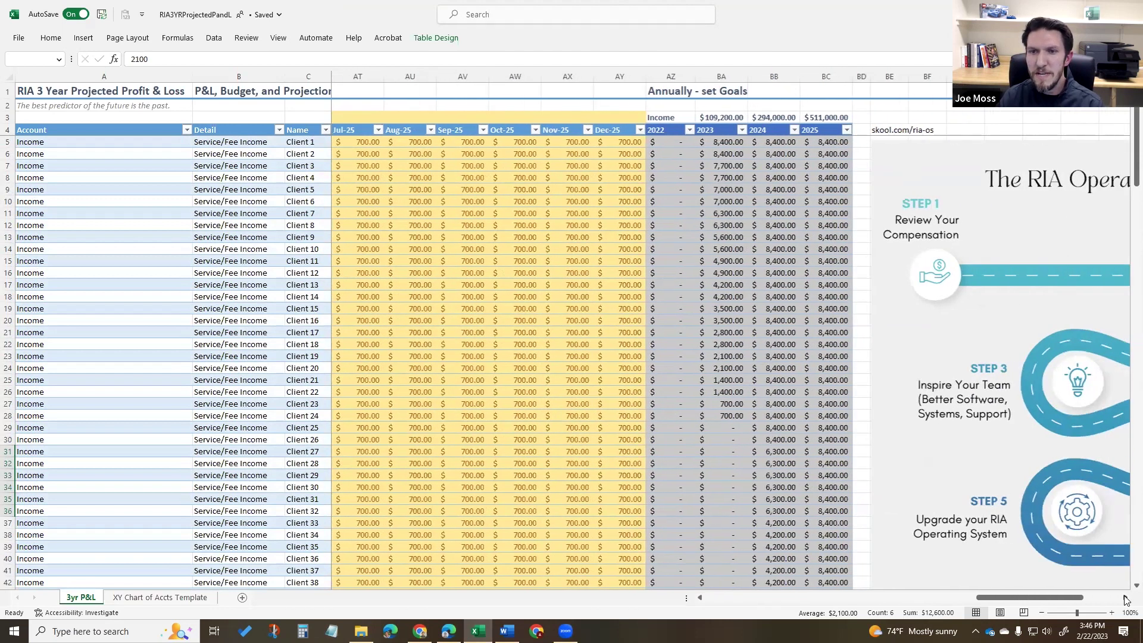
click(1125, 597)
click(1125, 598)
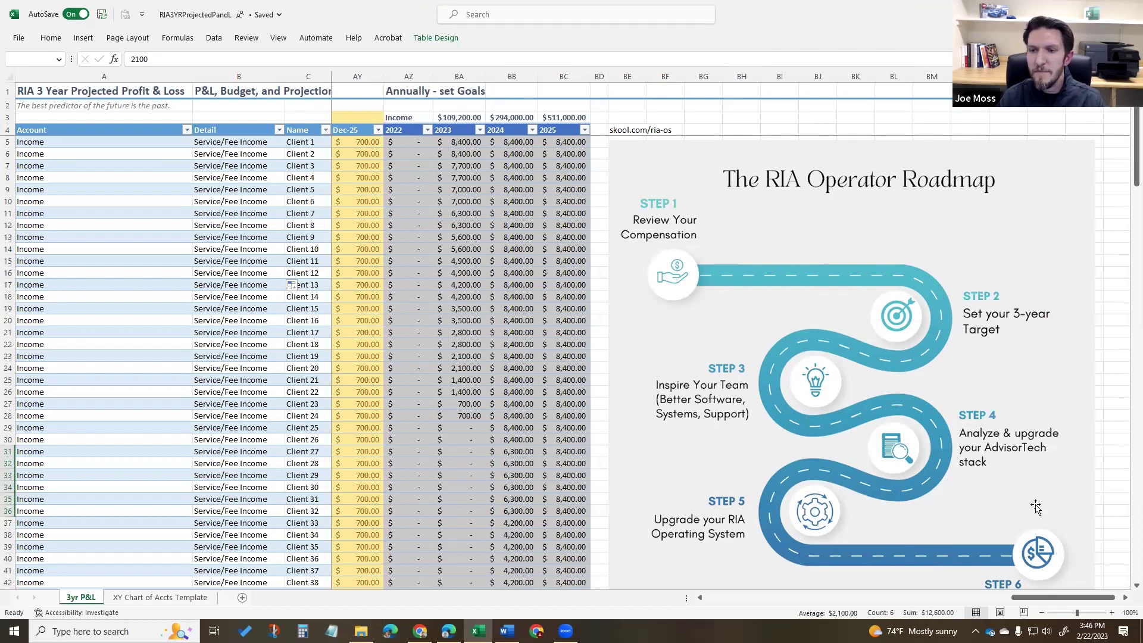
Step: Scroll back left and down past the income Totals and 2023 Income chart to the Expenses table
drag(1041, 598, 741, 565)
scroll(751, 420, down, 17)
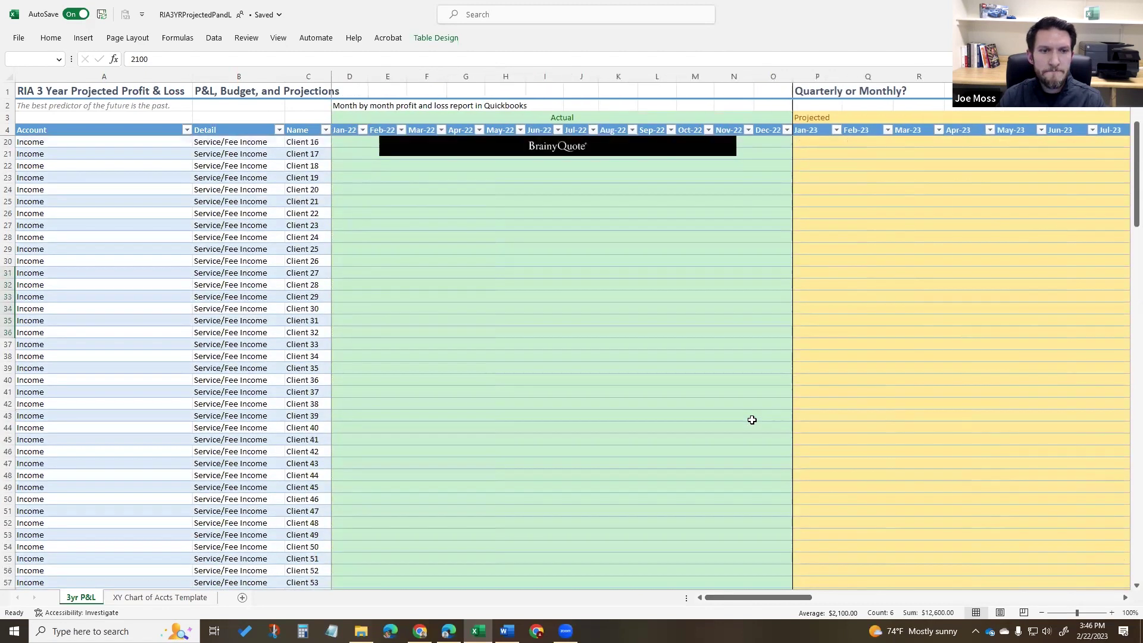
scroll(751, 419, down, 2)
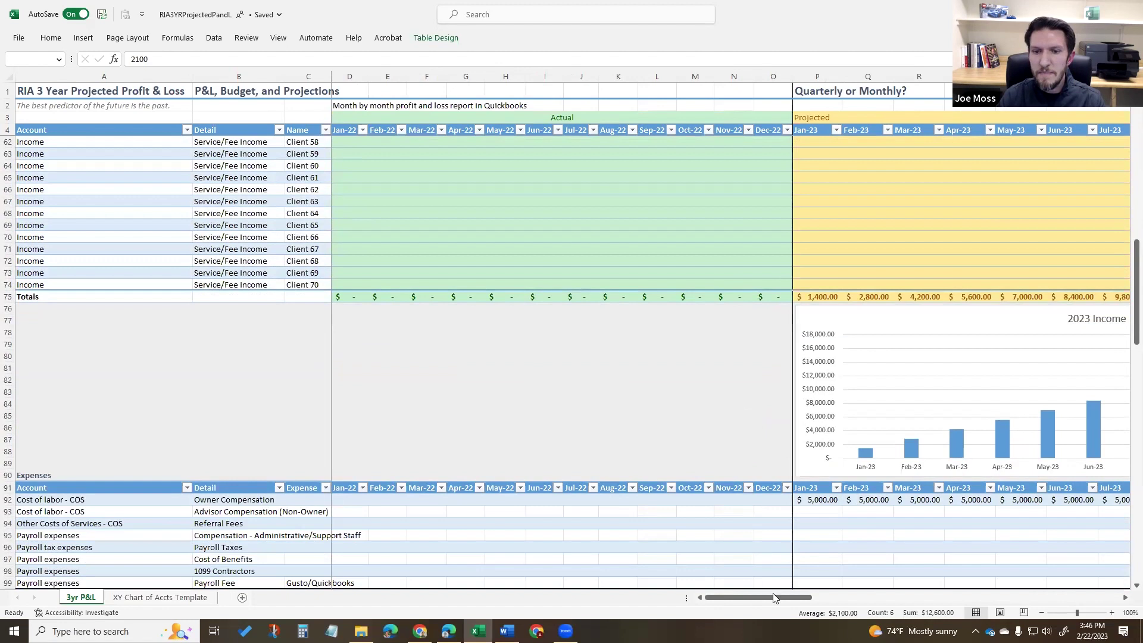
drag(772, 597, 832, 597)
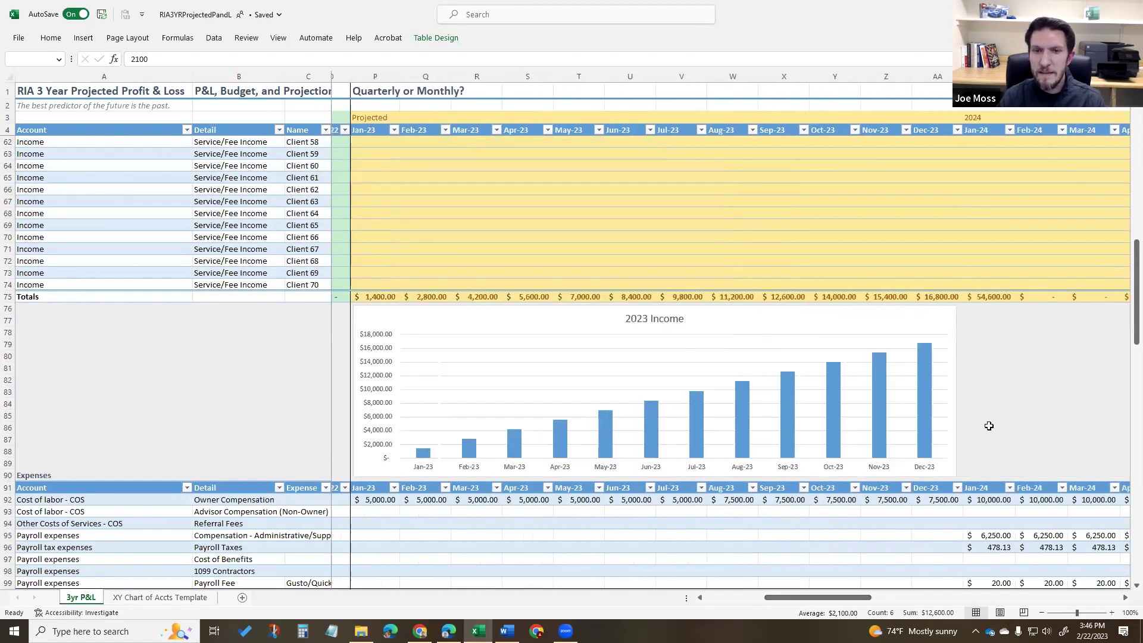
scroll(854, 529, down, 2)
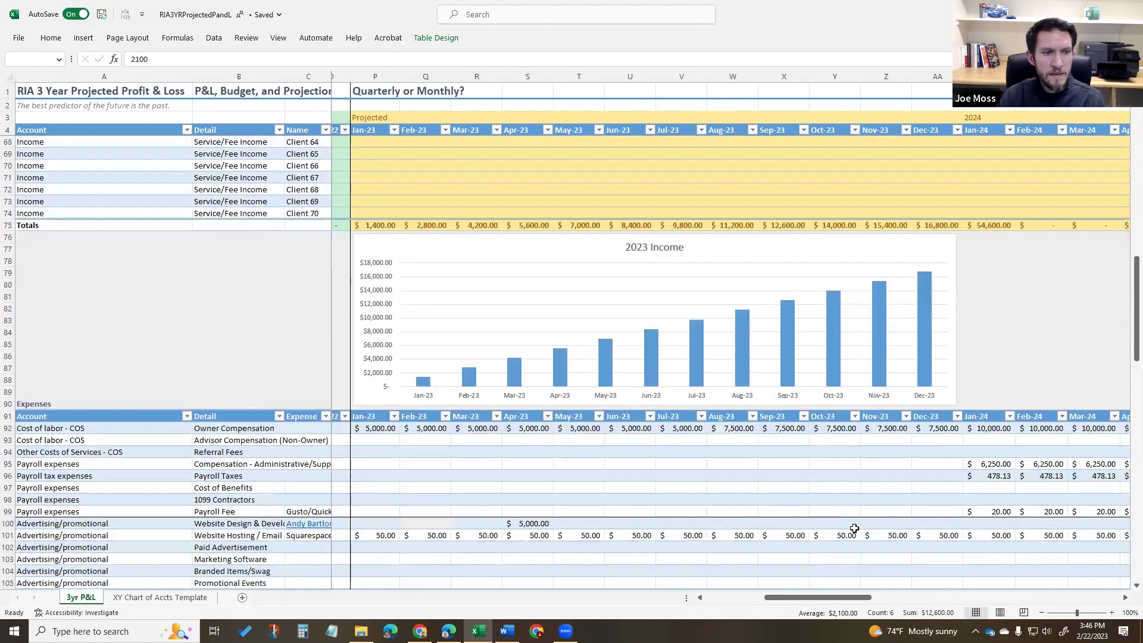
scroll(854, 528, down, 5)
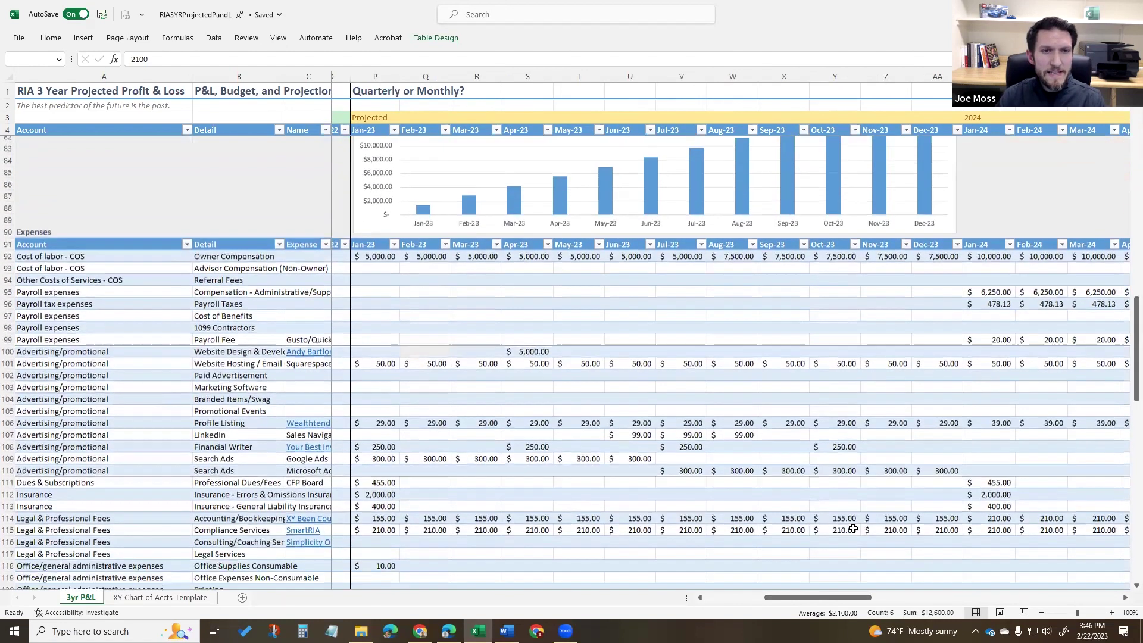
scroll(854, 528, down, 1)
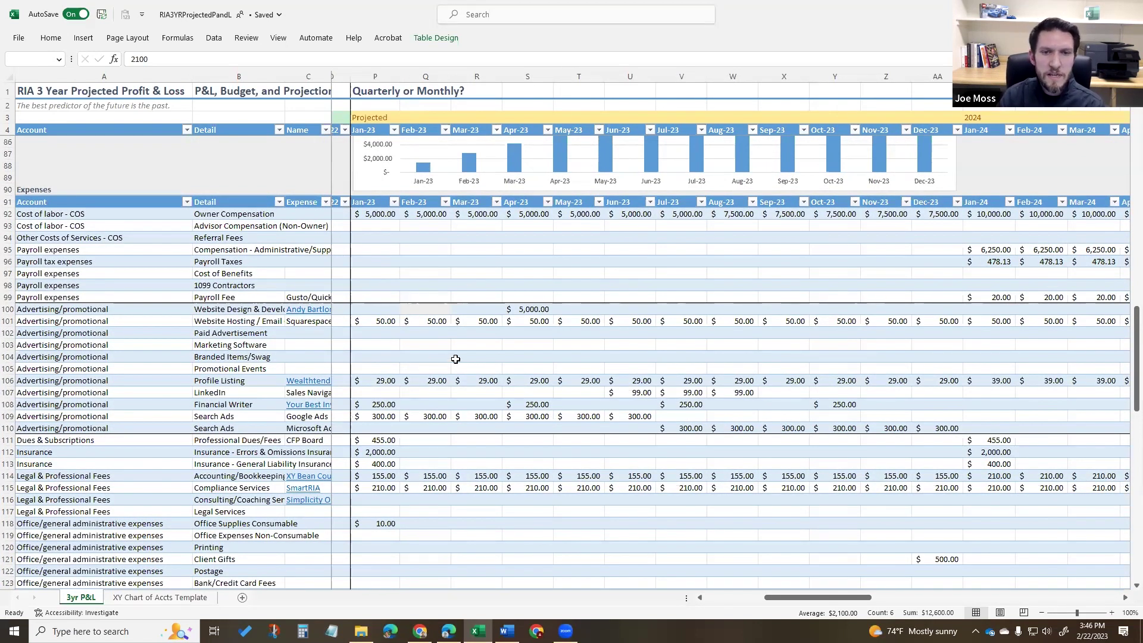
Step: Inspect the Apr-23 $5,000 website design, Jan-23 dues and insurance, and Mar-23 $155 accounting expenses
click(524, 311)
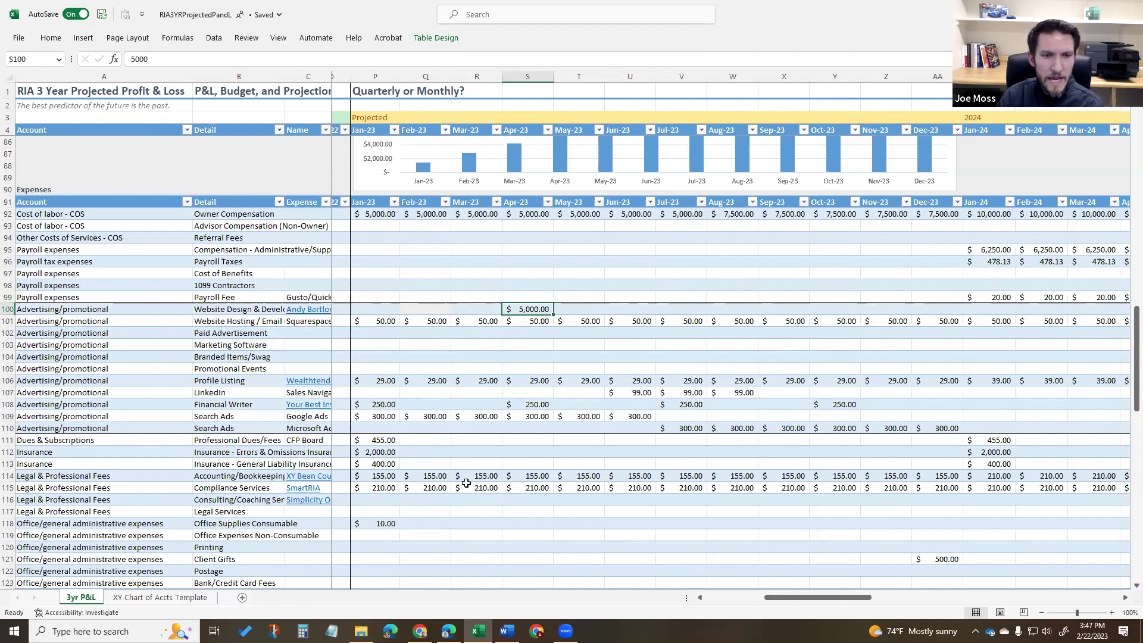
drag(379, 440, 380, 464)
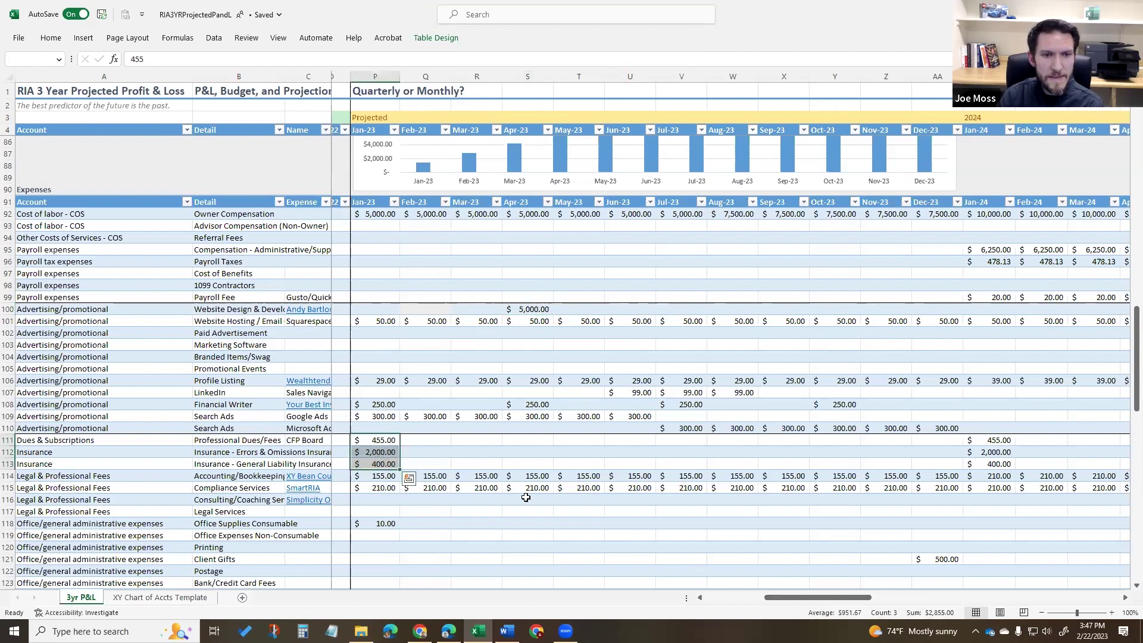
click(498, 477)
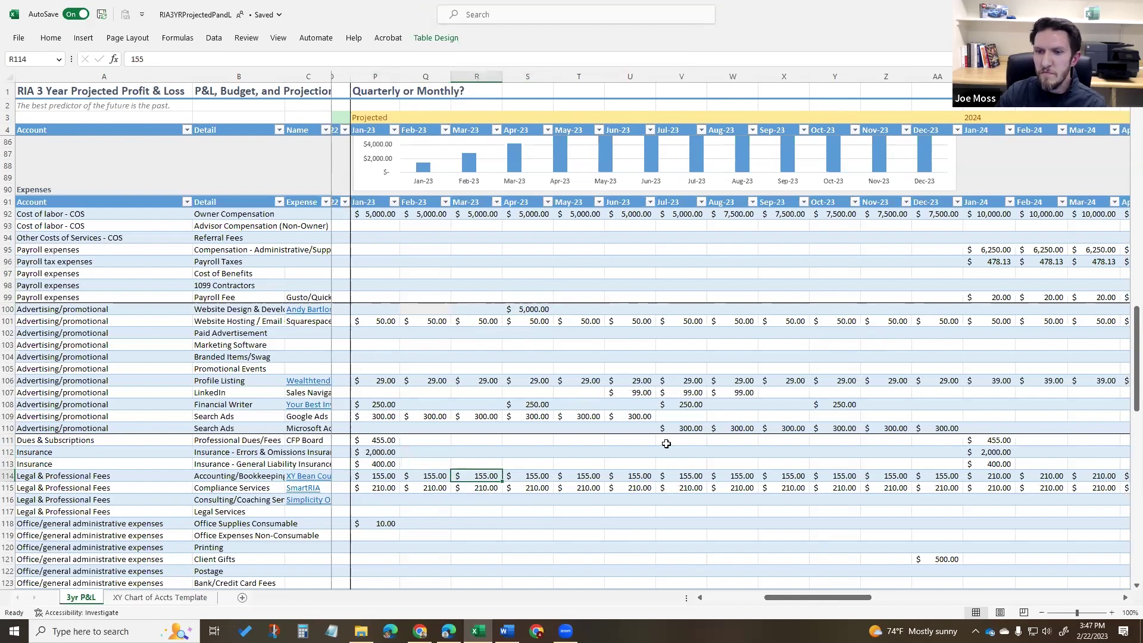
Step: Scroll down to the expense Totals row and the 2023 Expenses chart
scroll(667, 443, down, 5)
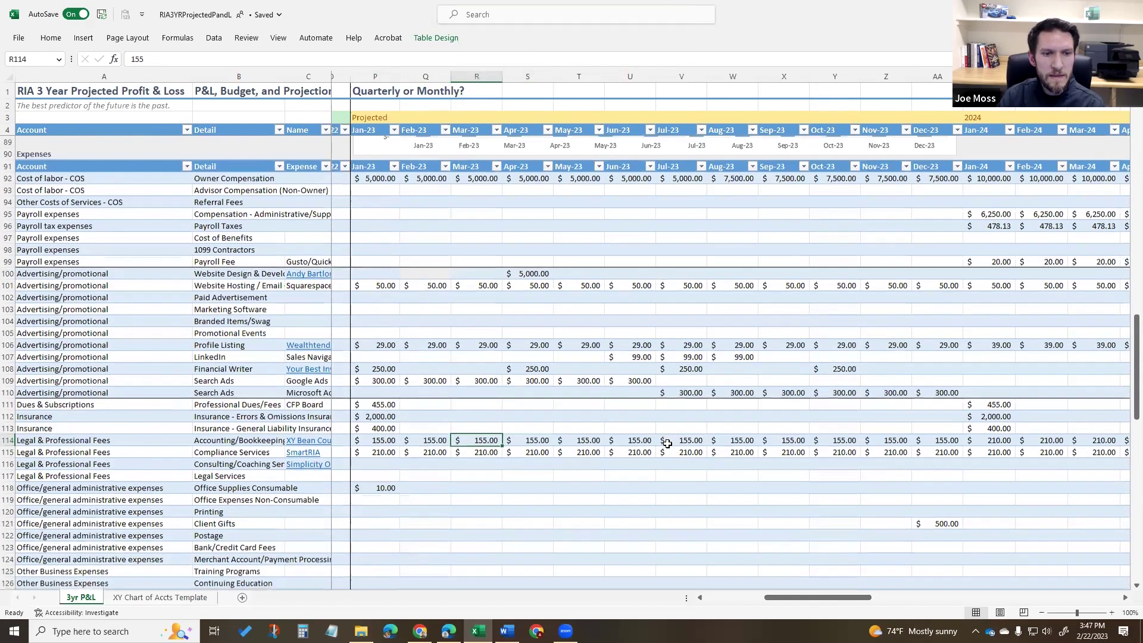
scroll(667, 443, down, 3)
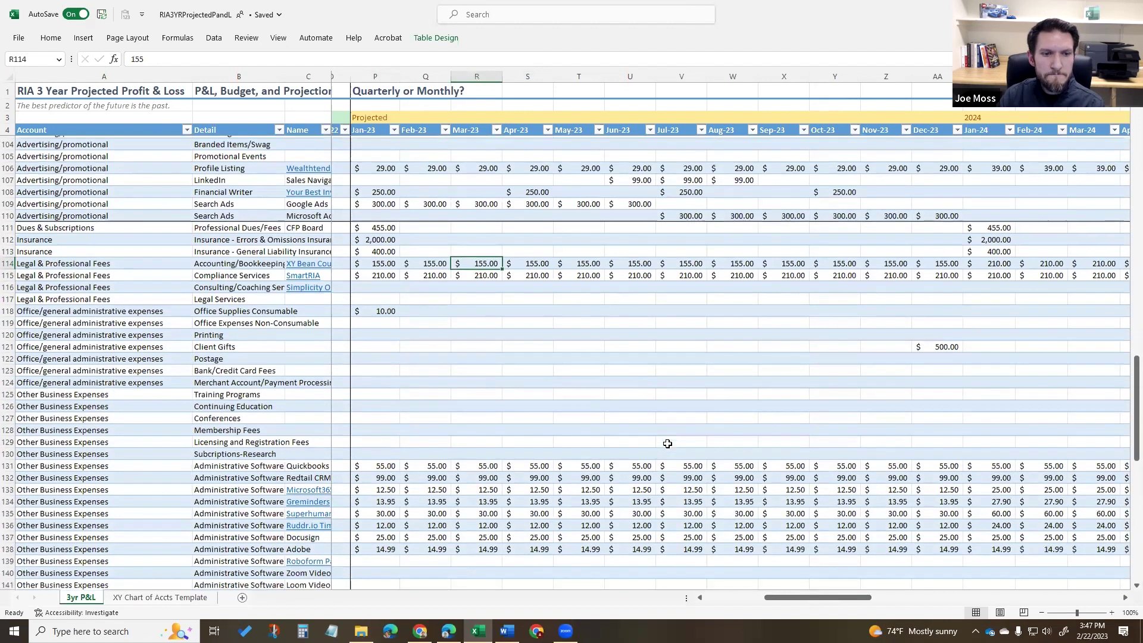
scroll(481, 429, down, 6)
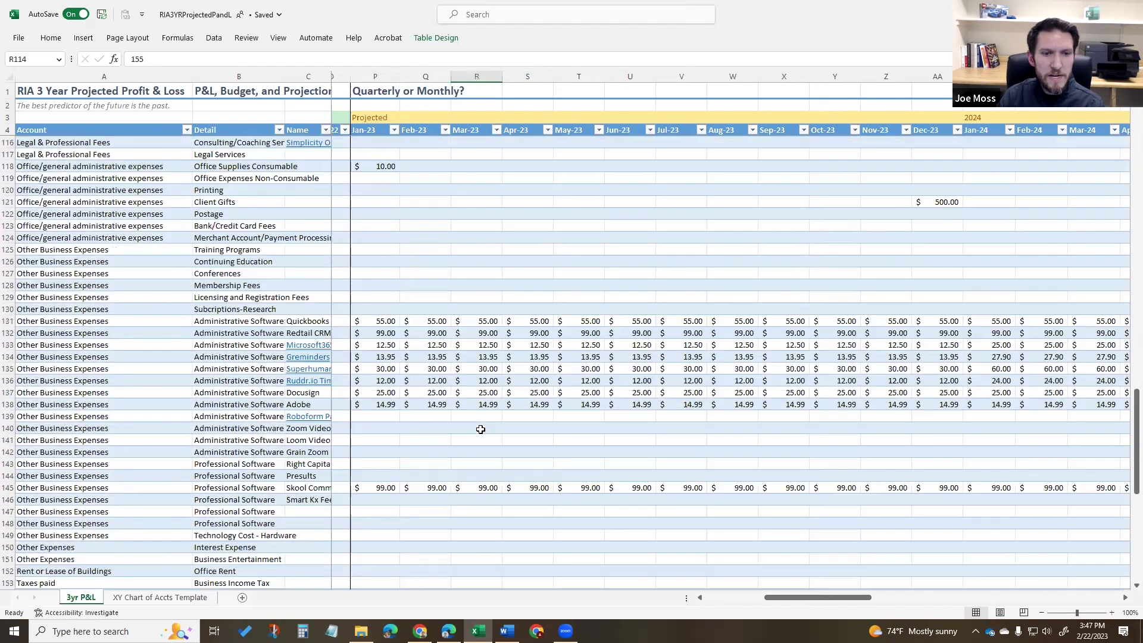
scroll(481, 429, down, 2)
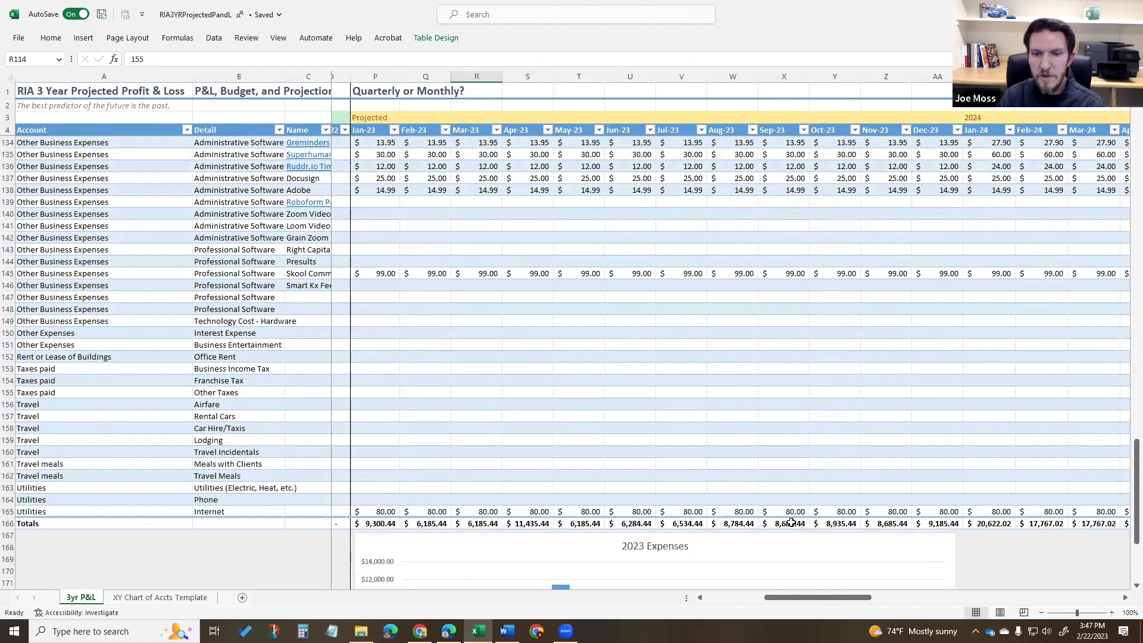
scroll(960, 499, down, 4)
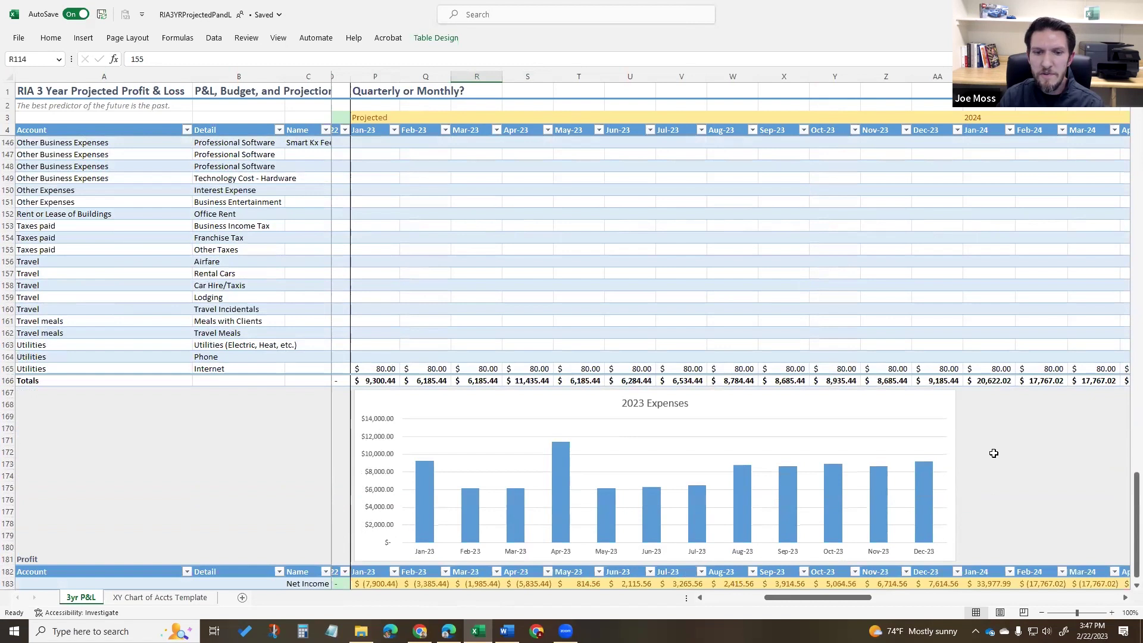
Step: Scroll down and left to the Profit table, Running Total row and 2023 Profit chart
scroll(993, 453, down, 1)
scroll(994, 453, down, 2)
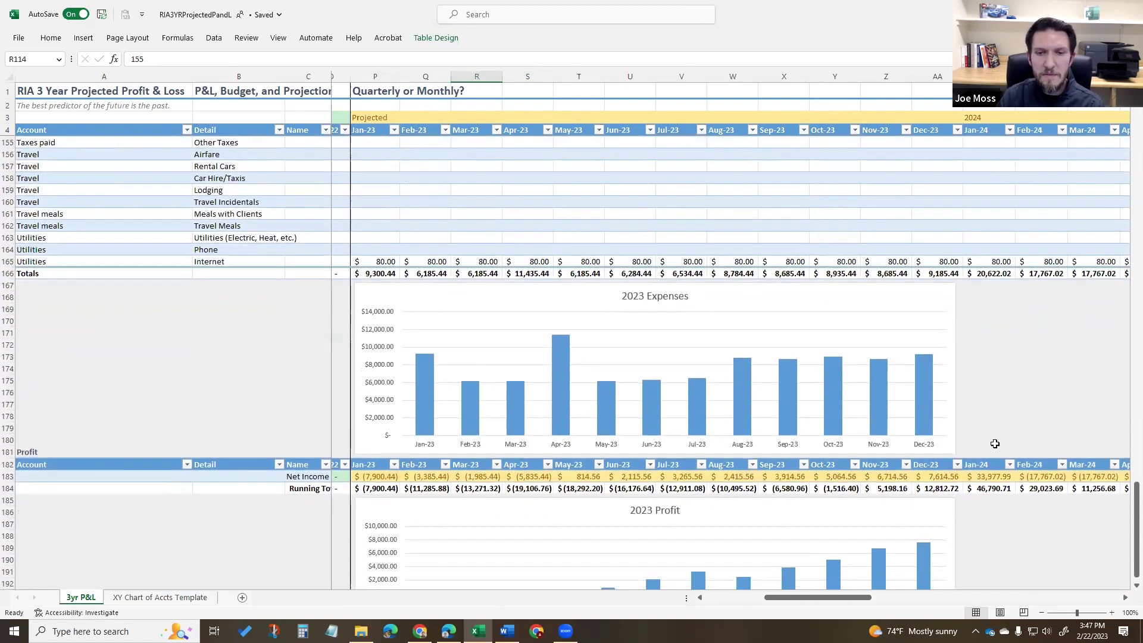
scroll(976, 463, down, 2)
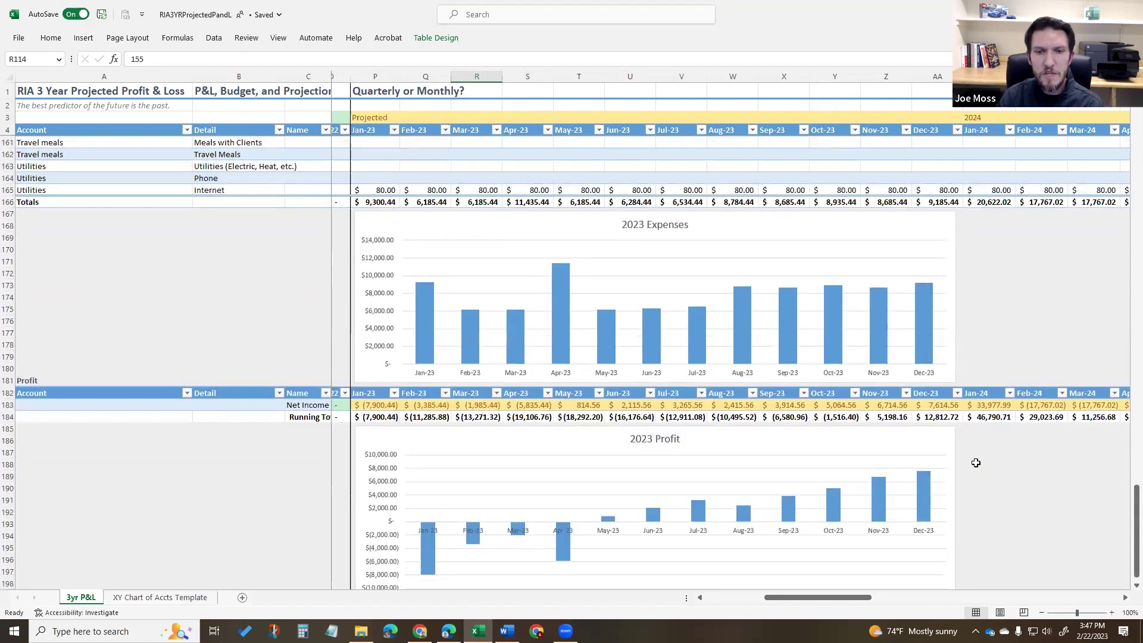
scroll(976, 463, down, 1)
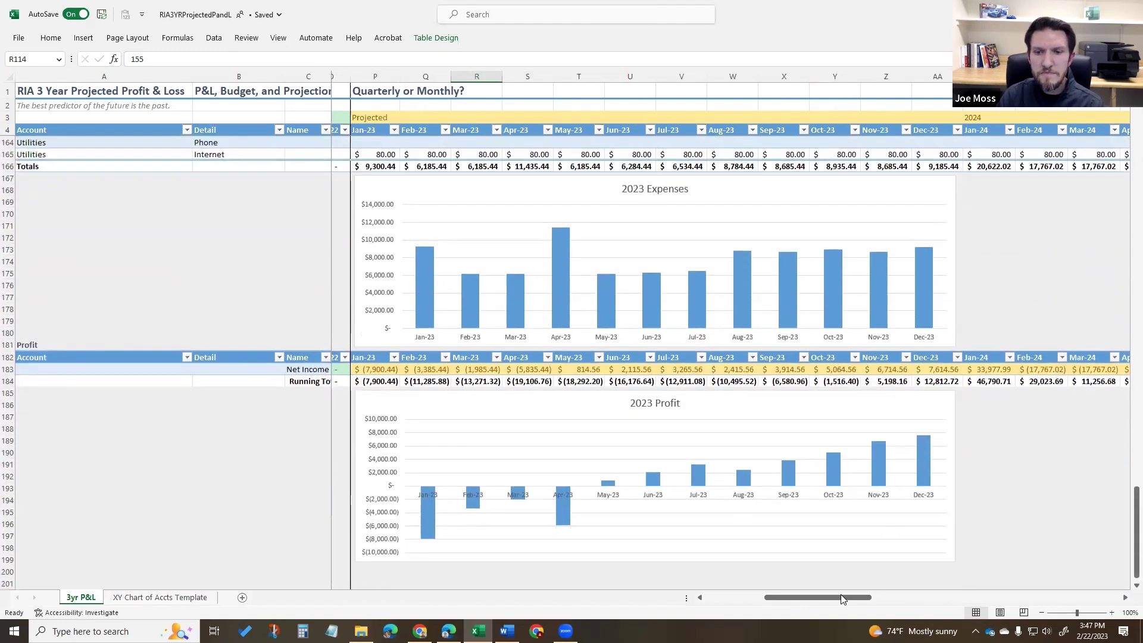
drag(842, 598, 807, 605)
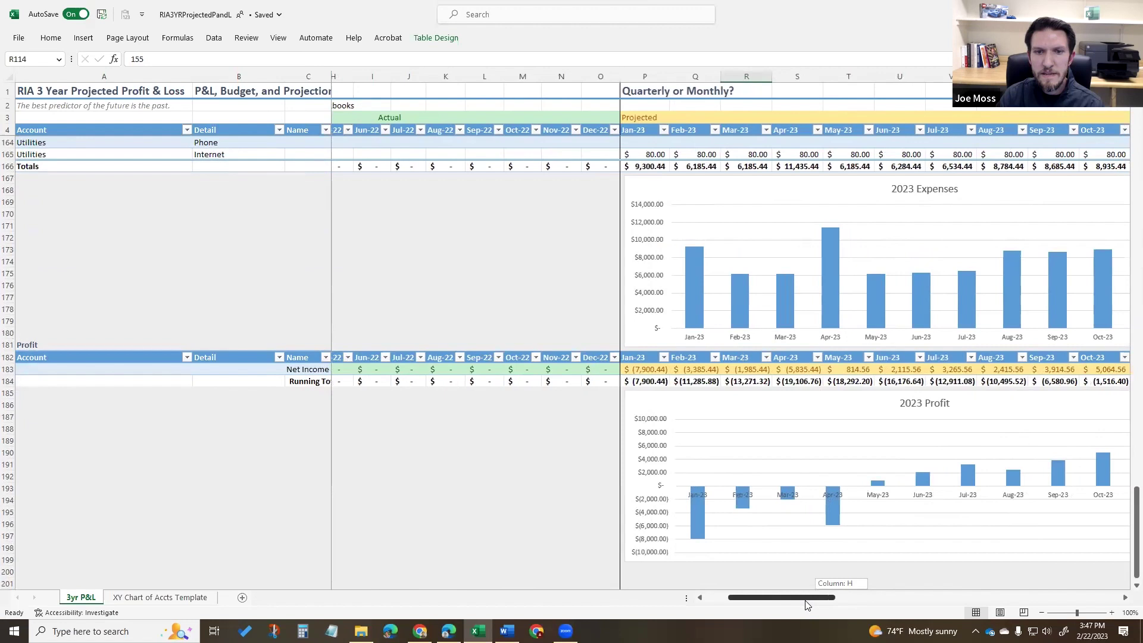
Step: Check January 2023's Net Income formula, then the running-total formulas along the months to Mar-24
click(633, 370)
key(Down)
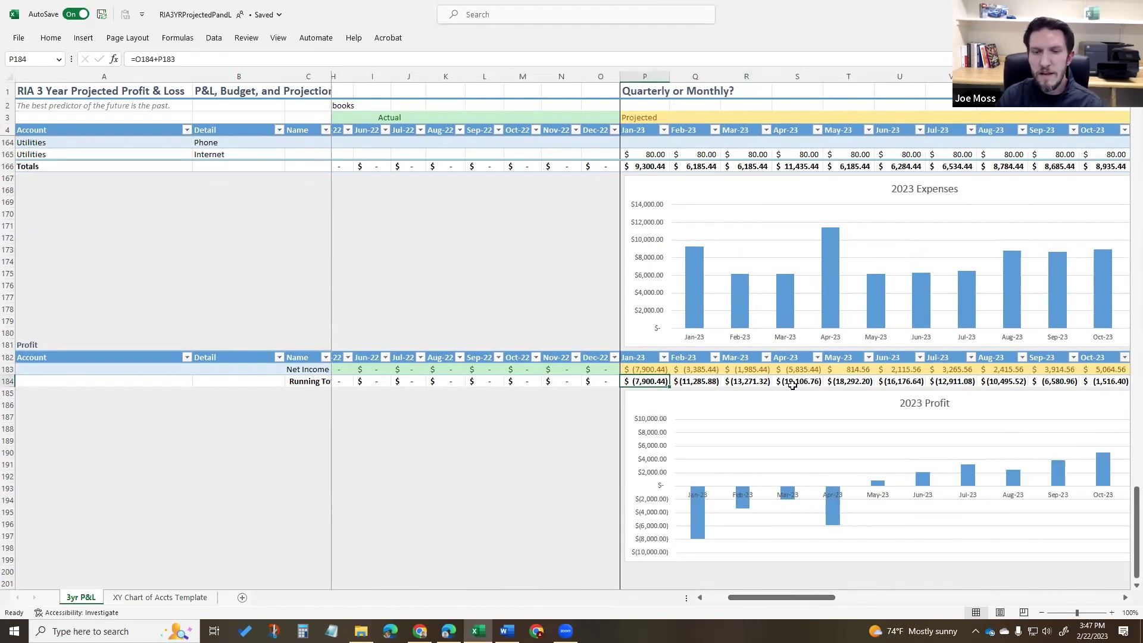
key(Right)
key(Right)
key(Right)
key(Right)
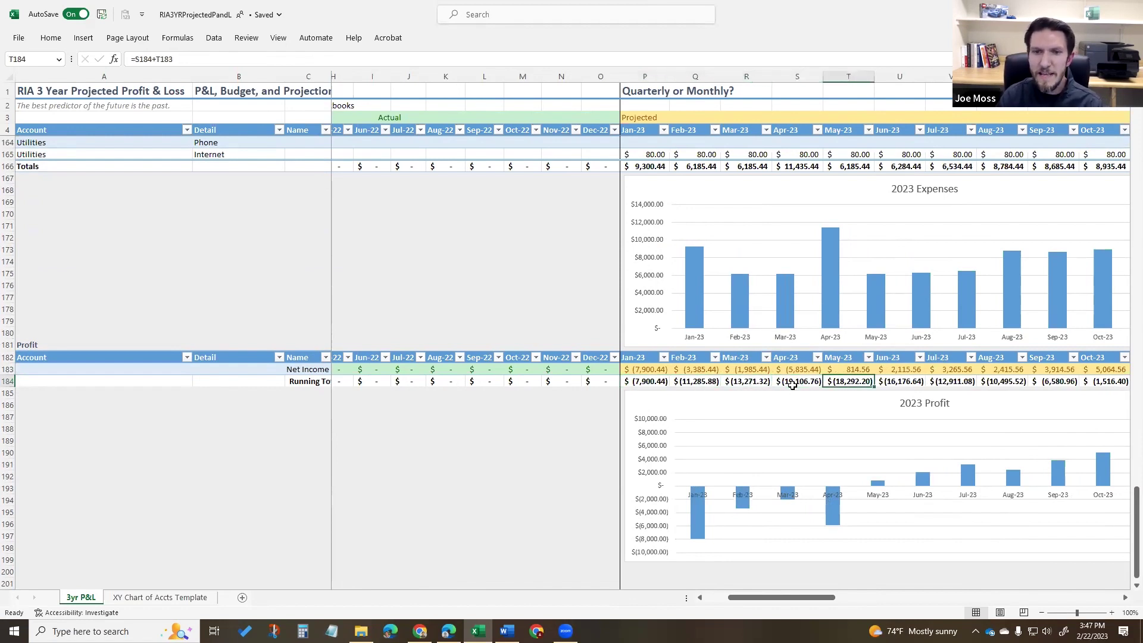
key(Right)
key(Right)
key(Right)
key(Right)
key(Right)
key(Right)
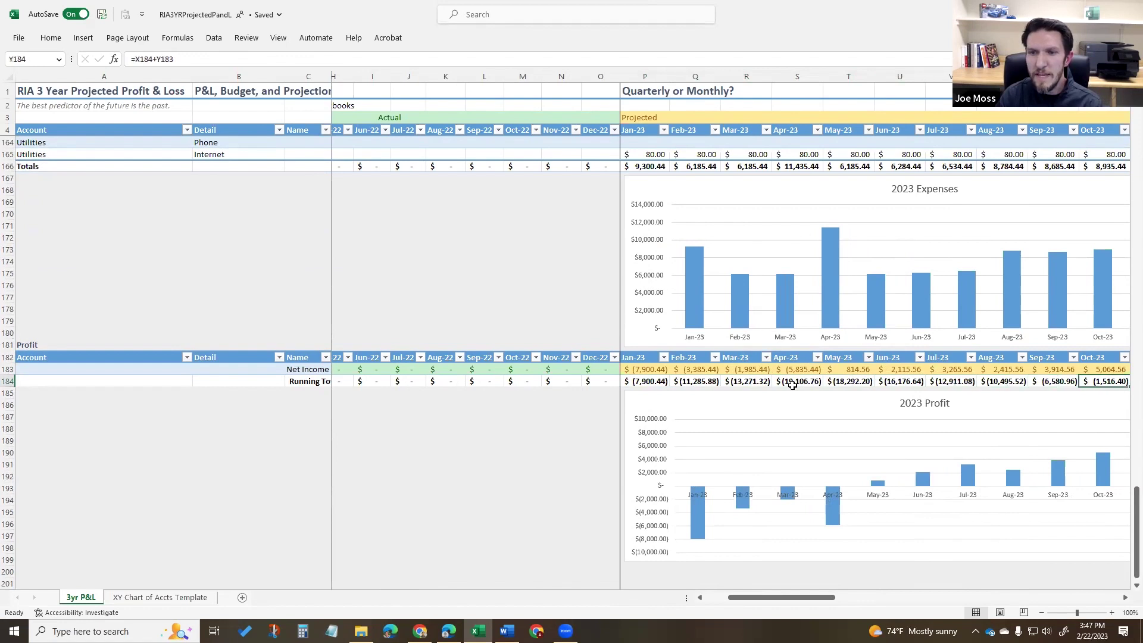
key(Right)
key(Right)
key(Right)
key(Right)
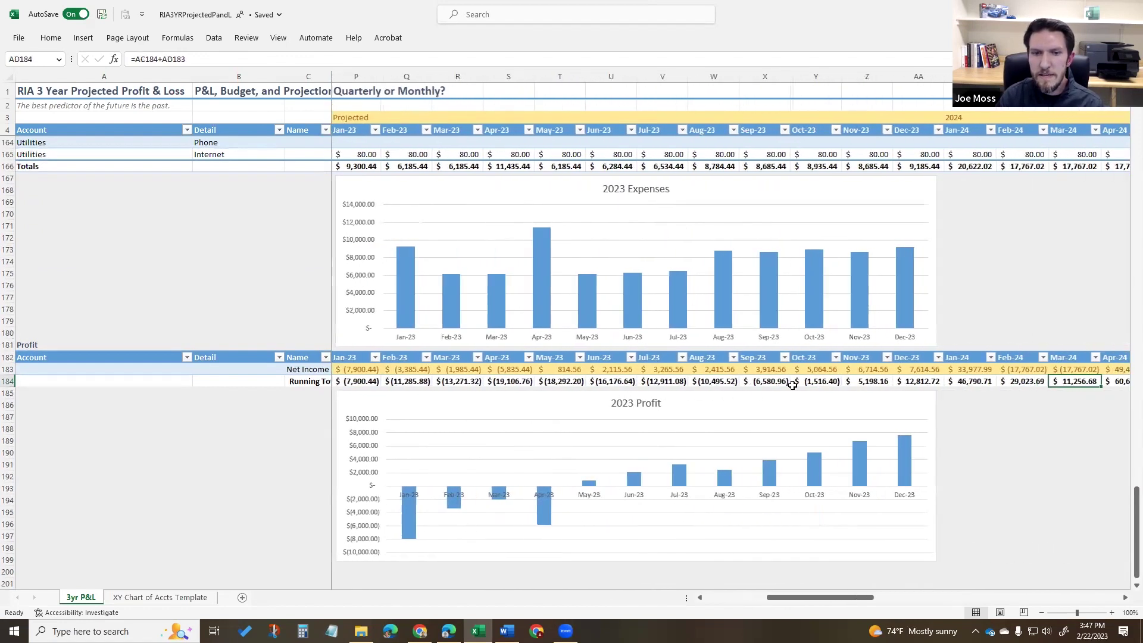
Step: Check the 2023 Profit chart's source data, then scroll right to the 'Annually - set Goals' summary columns
click(587, 458)
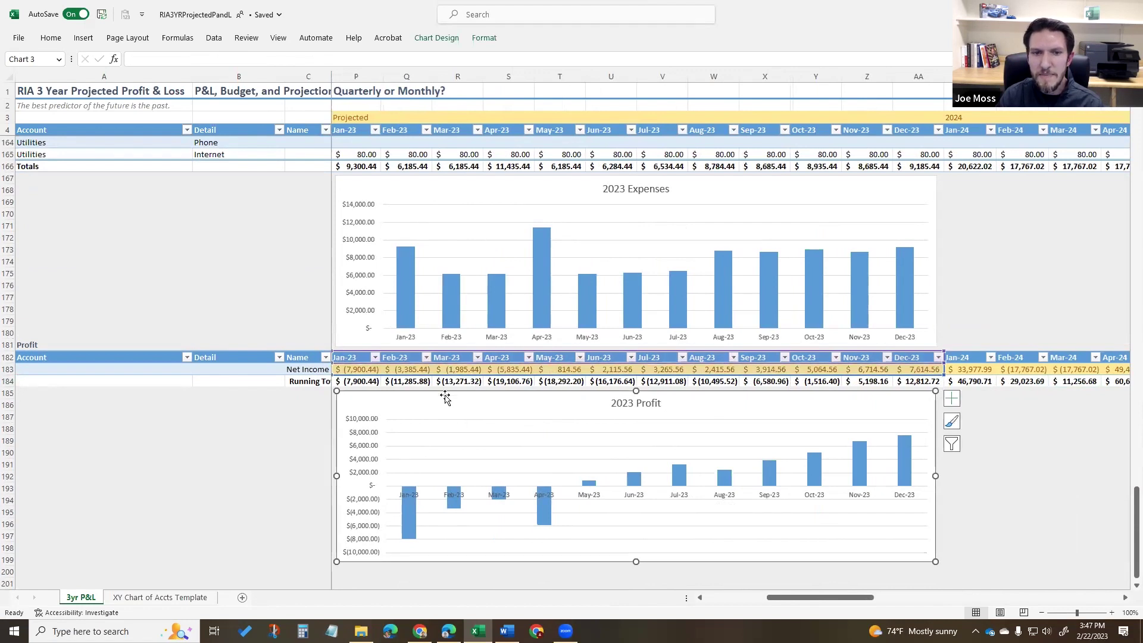
click(857, 383)
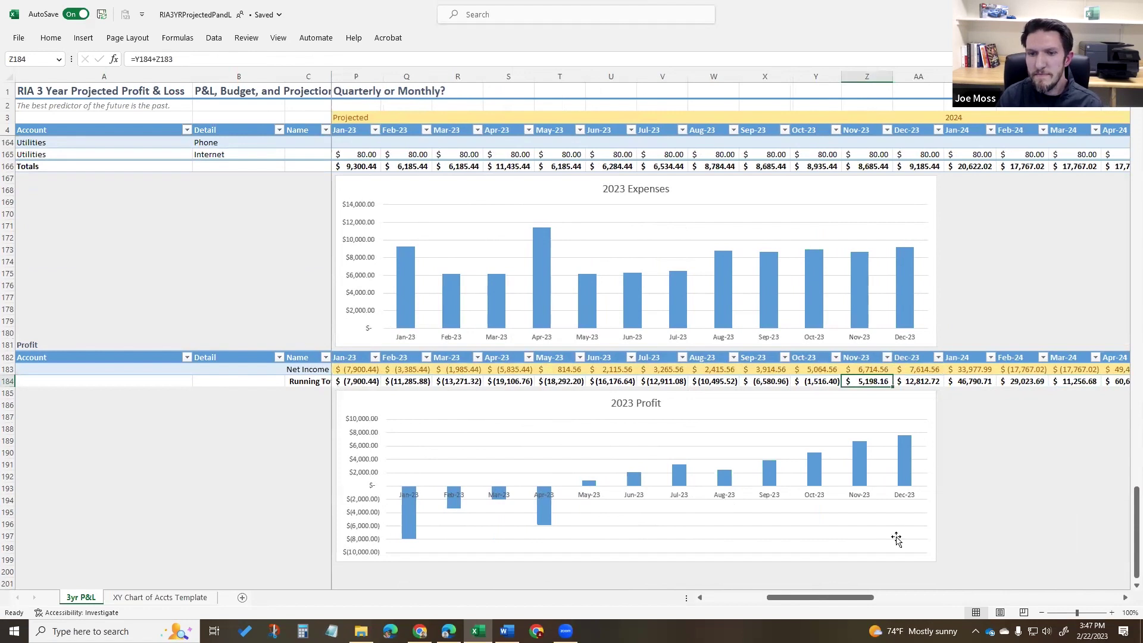
drag(860, 594, 1074, 586)
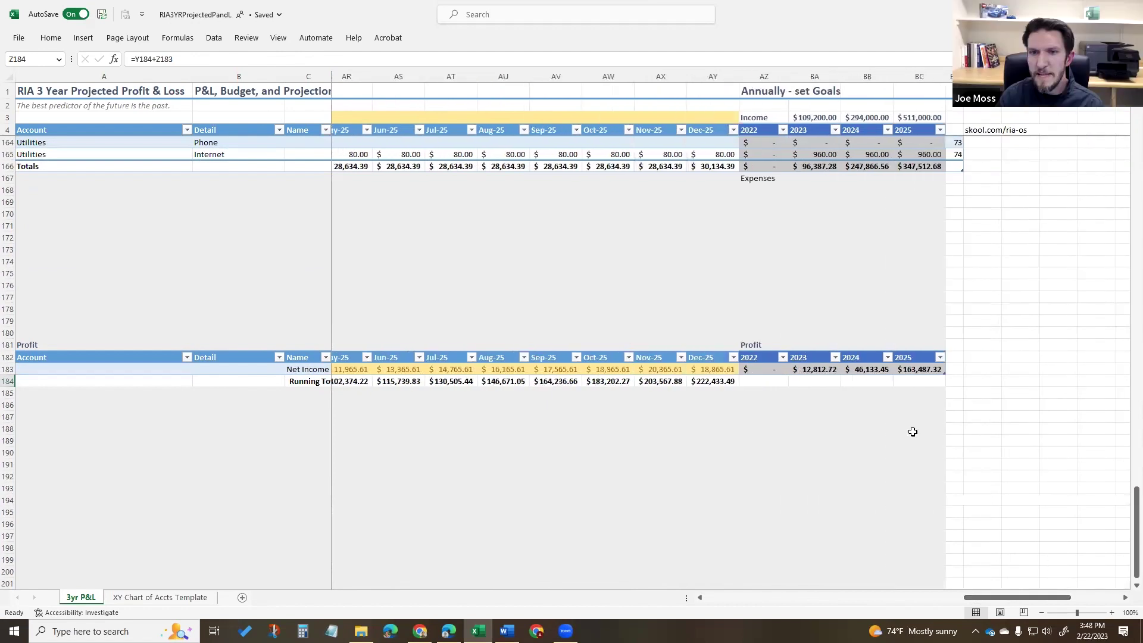
Step: Inspect the annual Net Income formulas through 2025, then scroll up to the client income rows
click(832, 370)
key(Right)
key(Right)
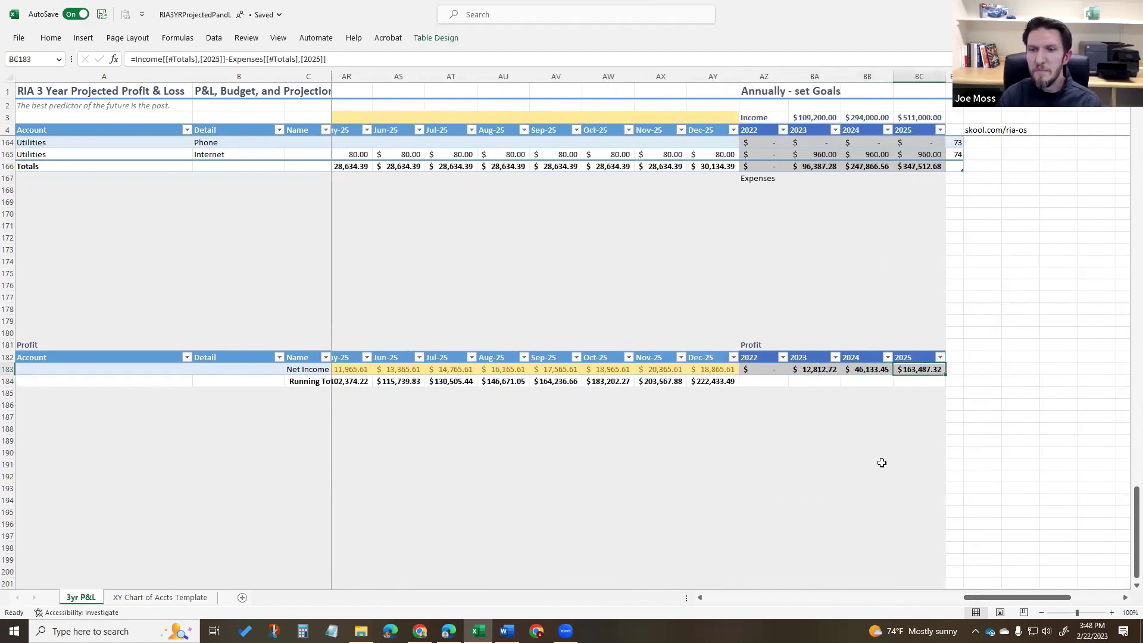
scroll(809, 419, up, 6)
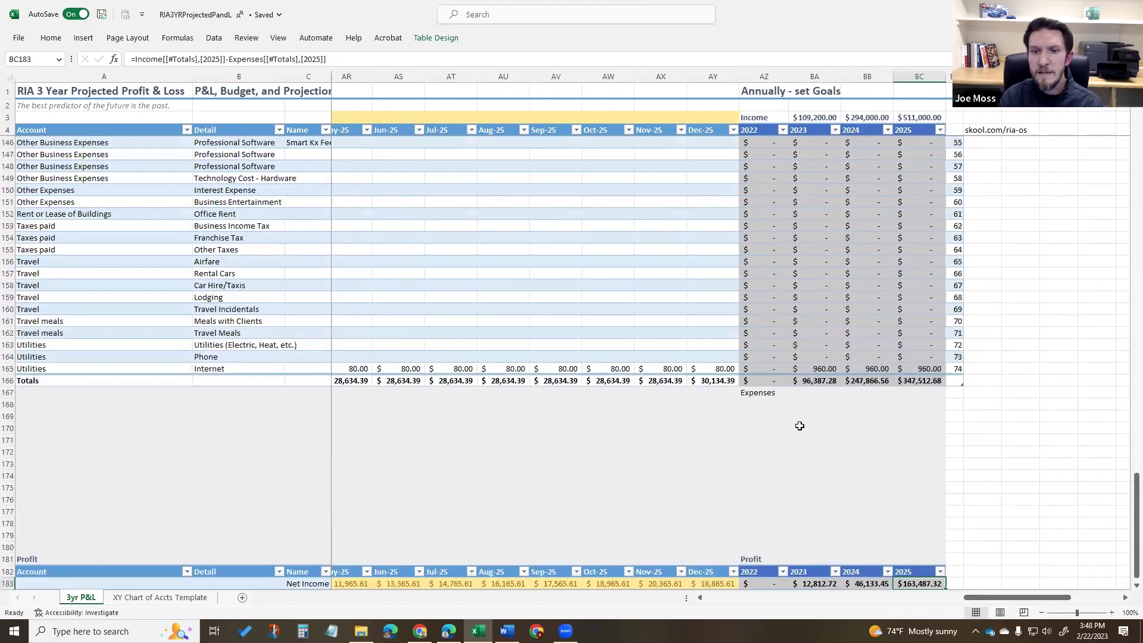
scroll(610, 267, up, 15)
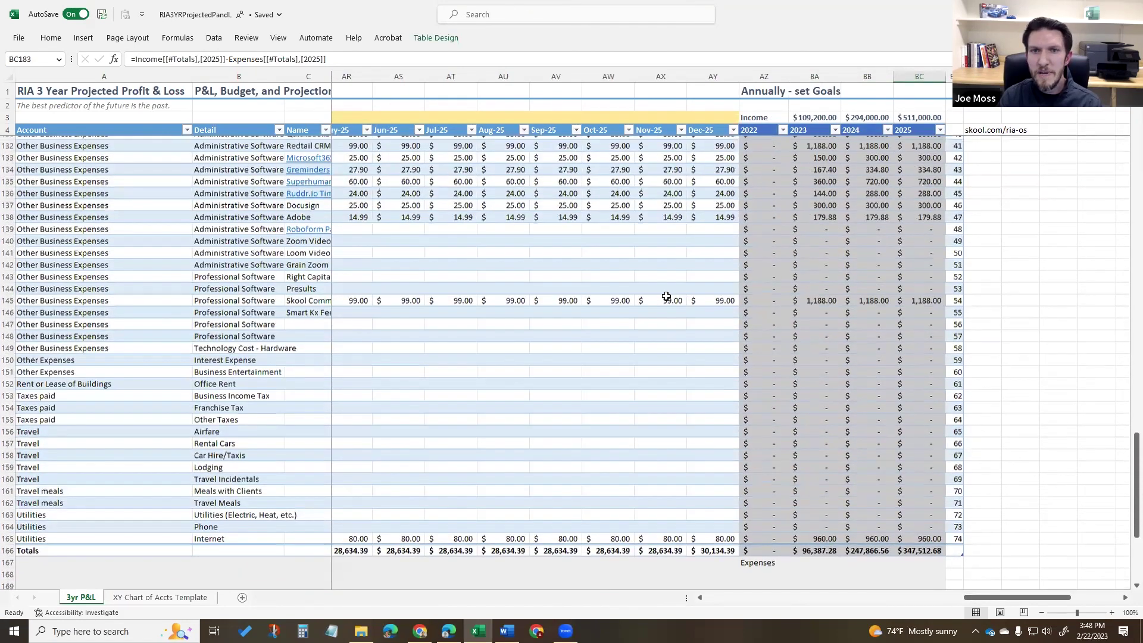
scroll(598, 335, up, 20)
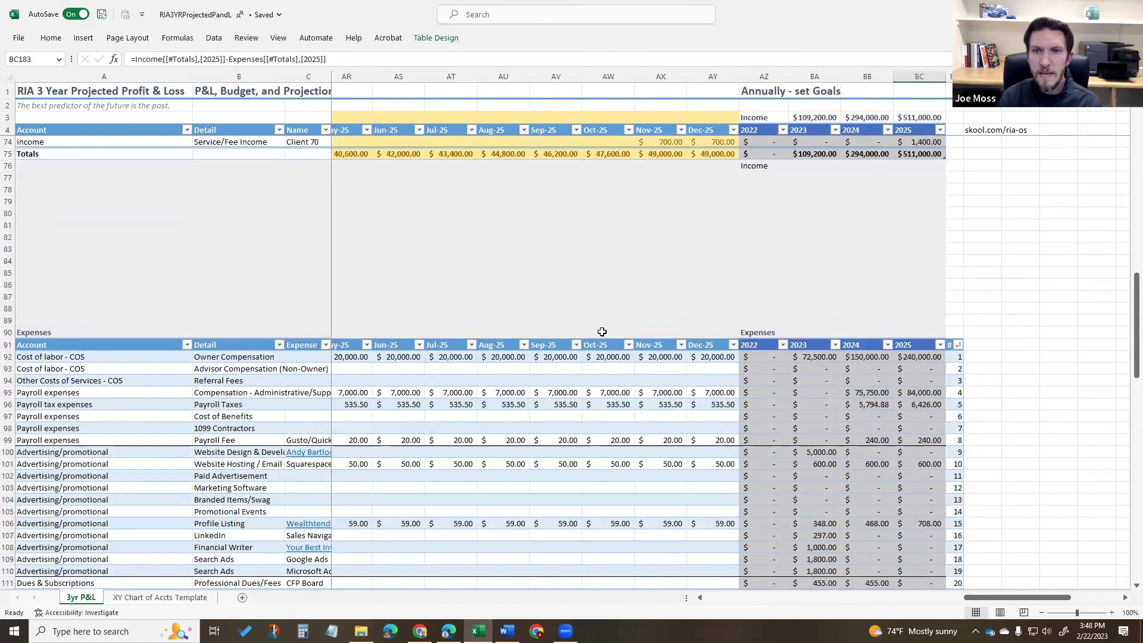
scroll(601, 332, up, 5)
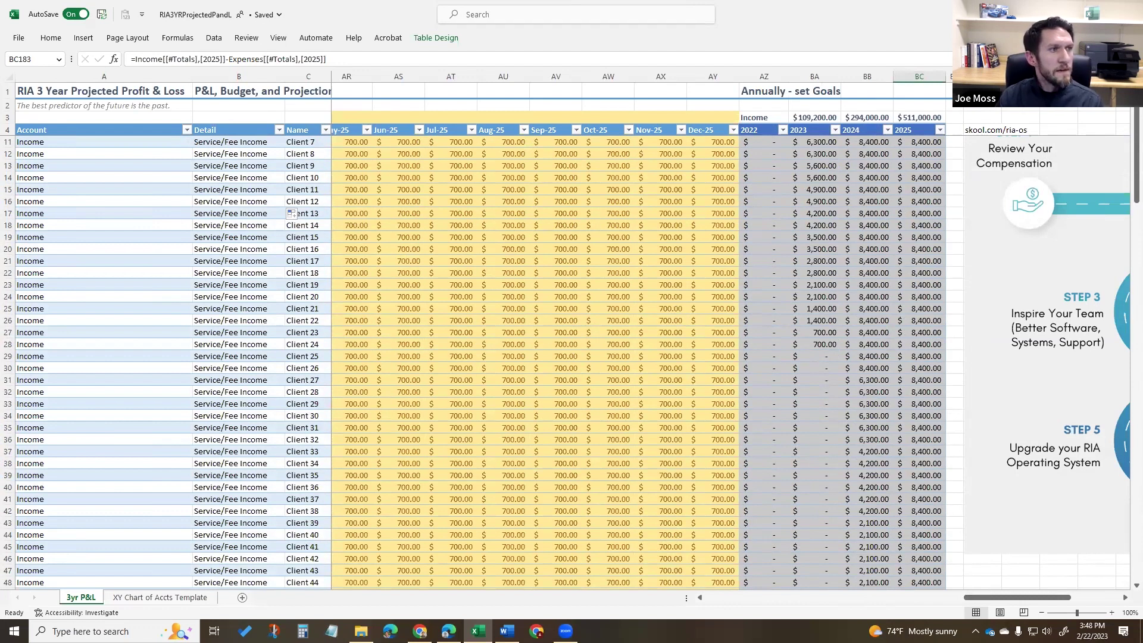
Step: Switch to Chrome and scroll the Billing Workflows / RIA 3yr Projected P&L page to its download buttons
key(alt+Tab)
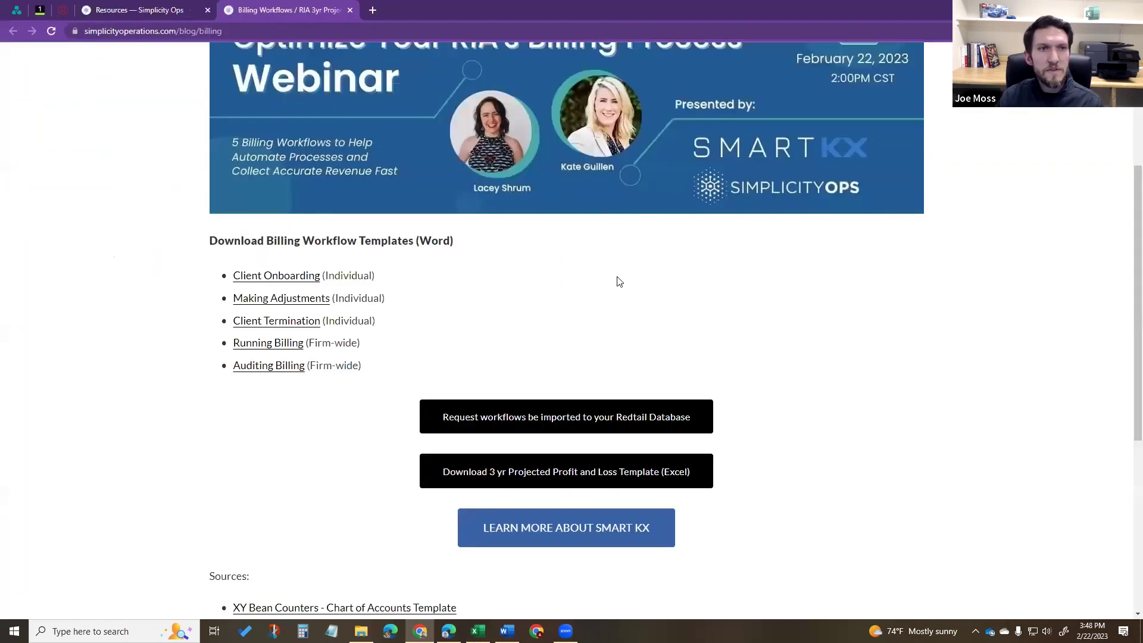
scroll(619, 281, up, 4)
click(140, 11)
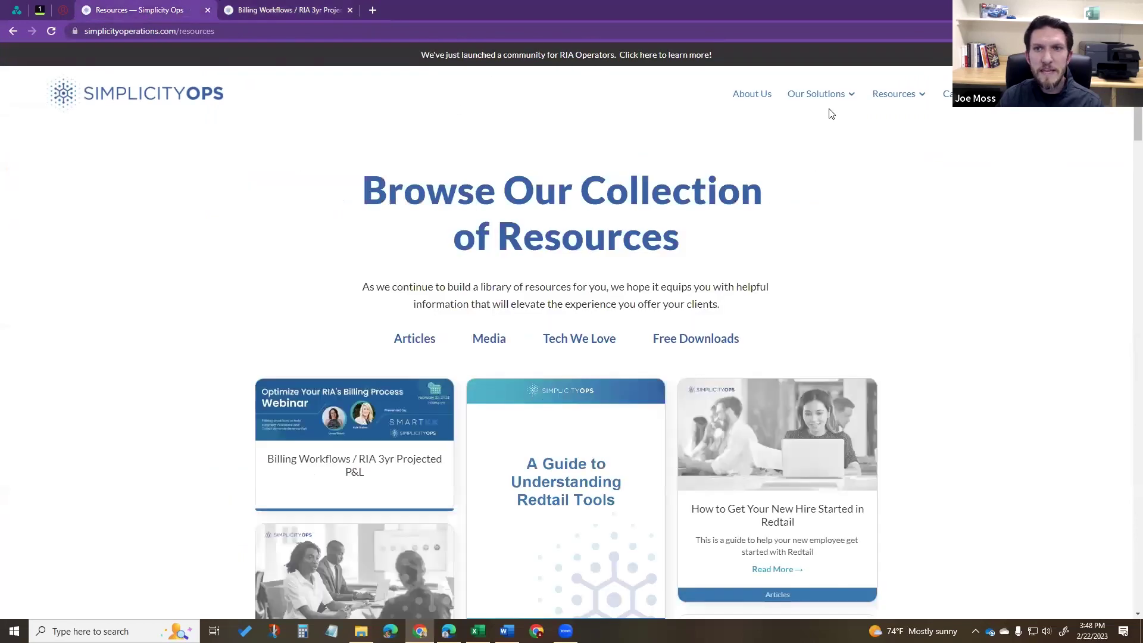
mouse_move(899, 102)
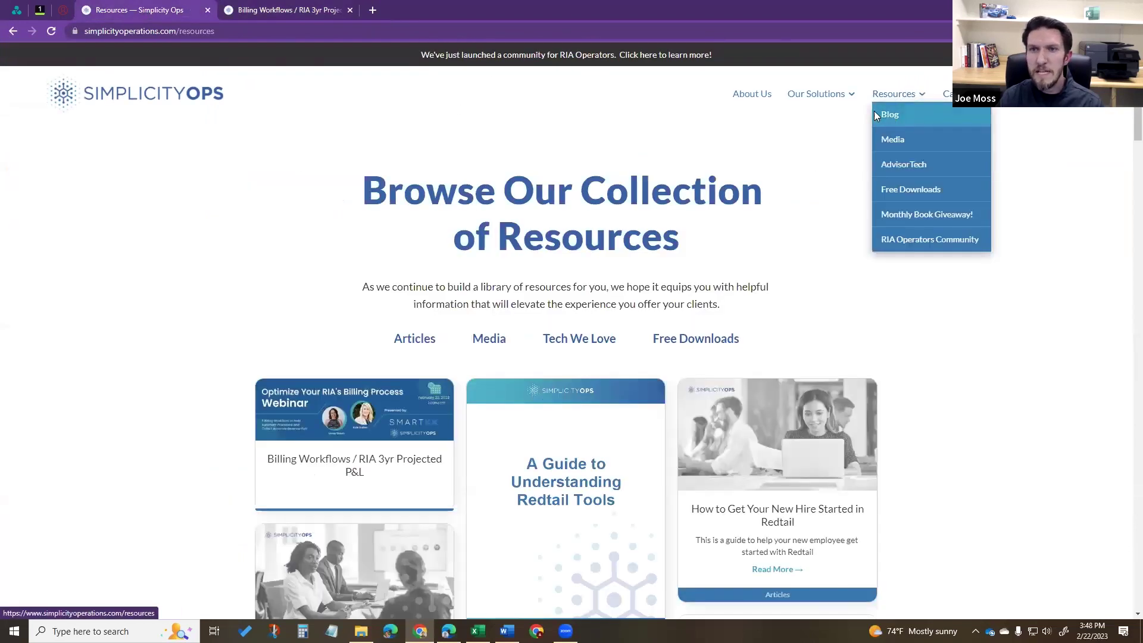
click(301, 12)
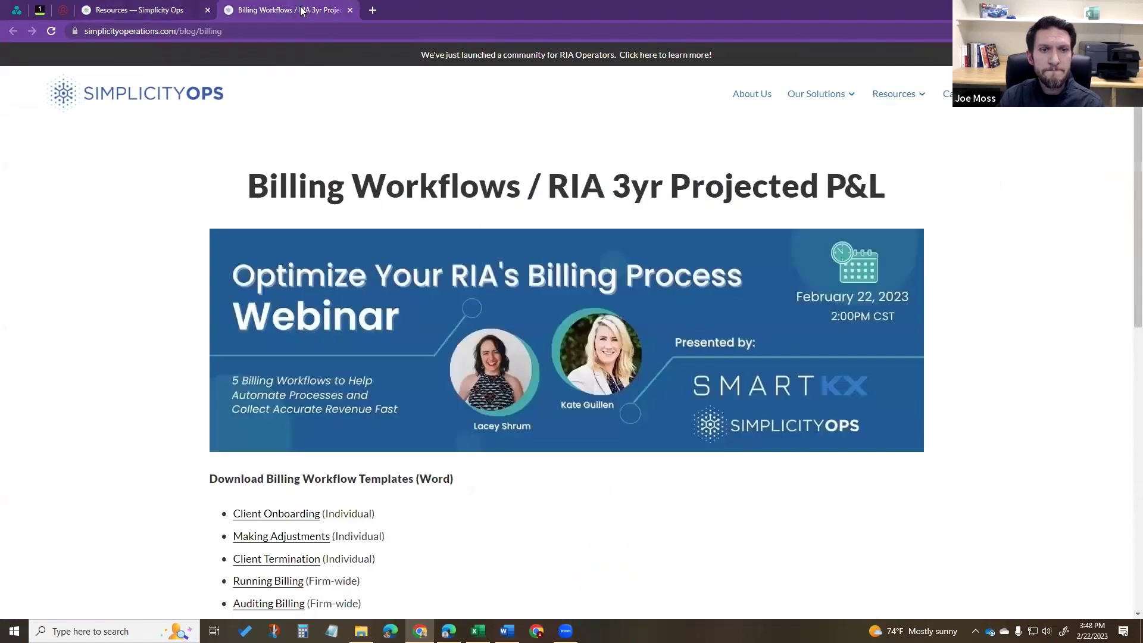
click(180, 14)
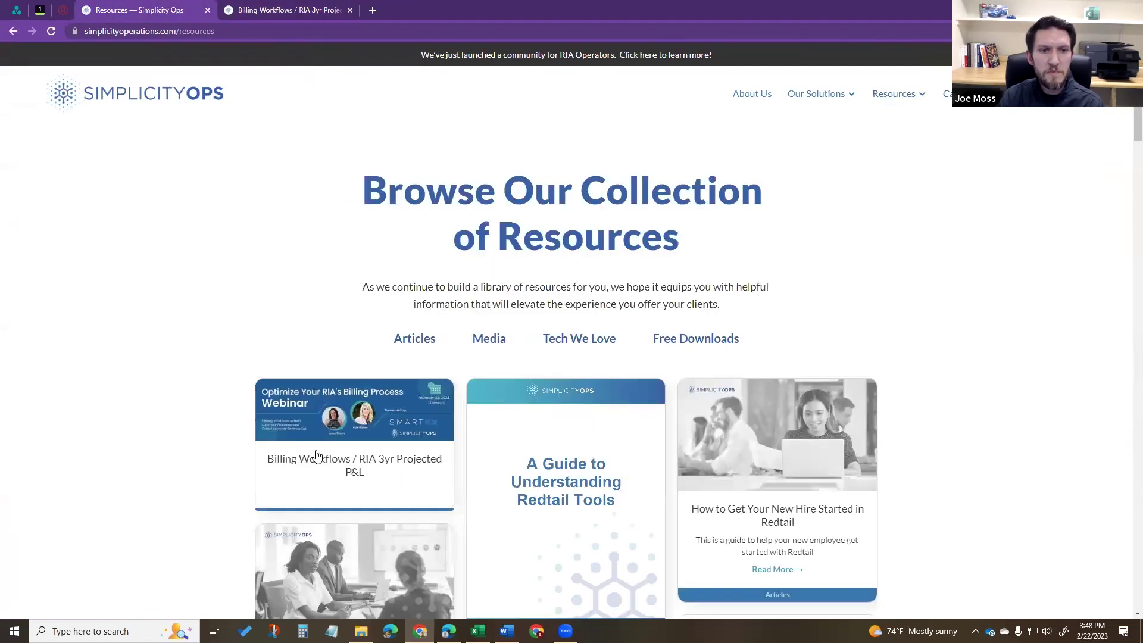
click(290, 11)
scroll(725, 369, down, 2)
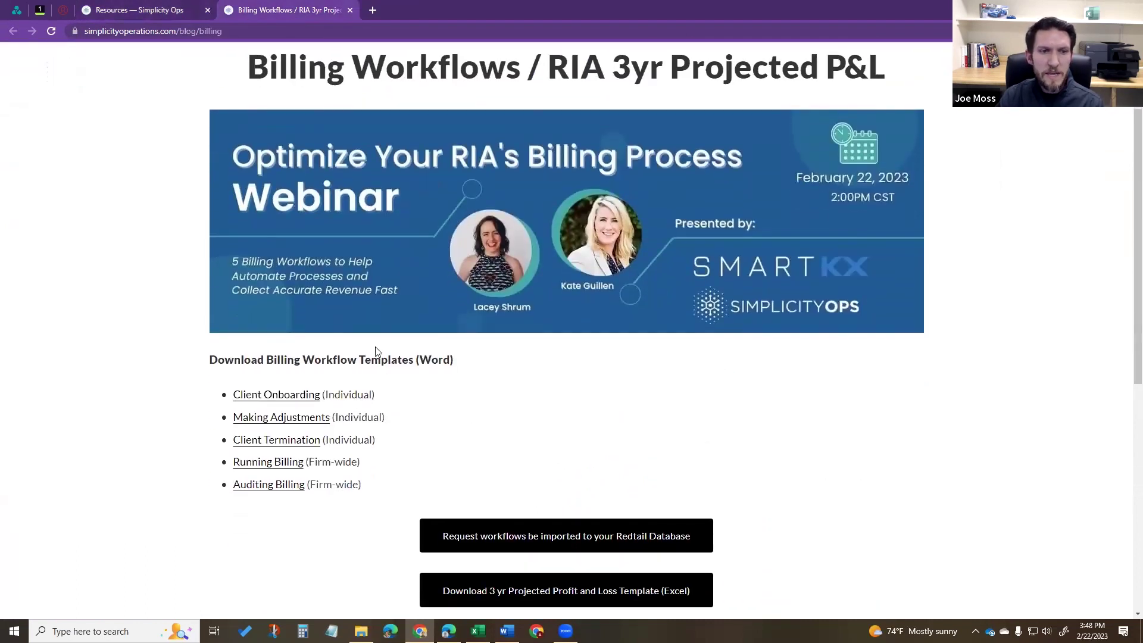
scroll(375, 351, down, 1)
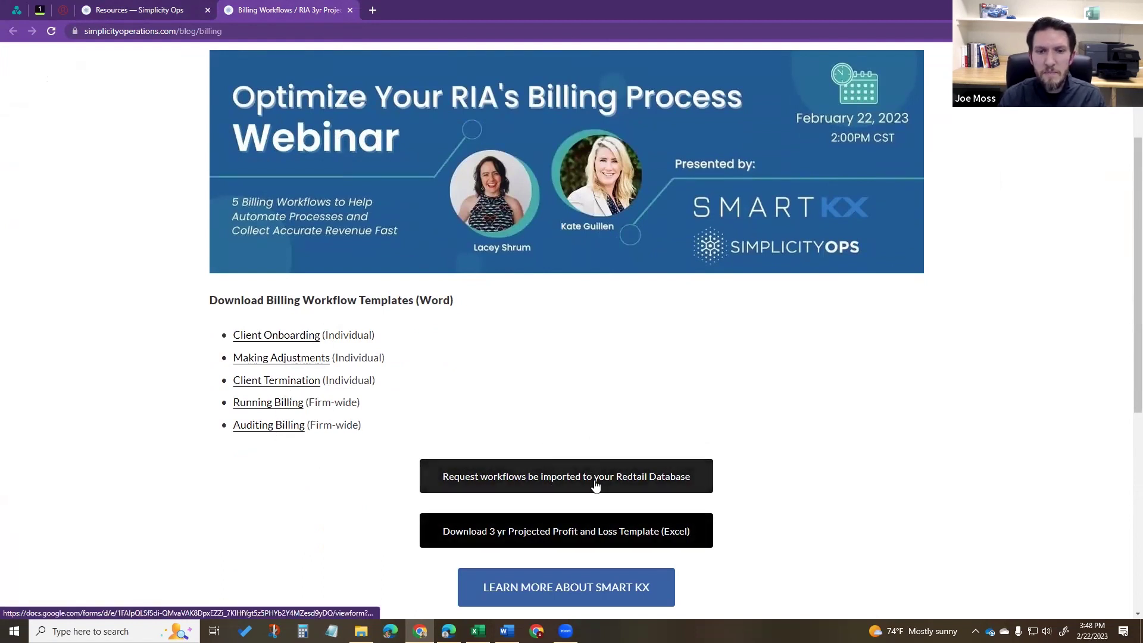
Step: Open the 'Request workflows be imported to your Redtail Database' Google Form and scroll through its questions
click(663, 474)
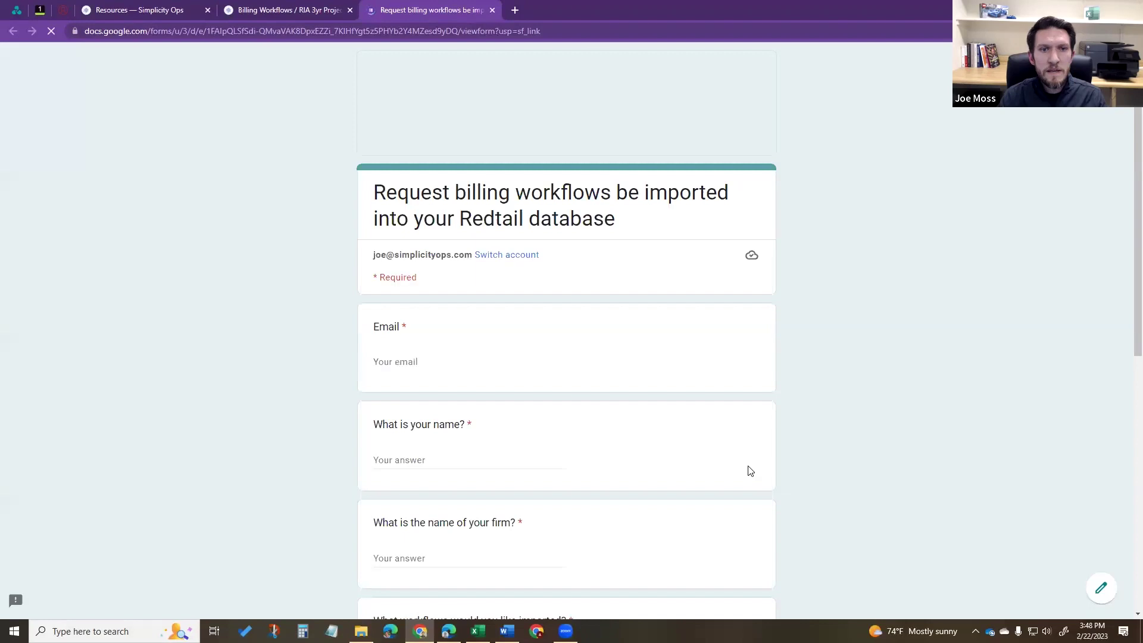
scroll(679, 417, down, 3)
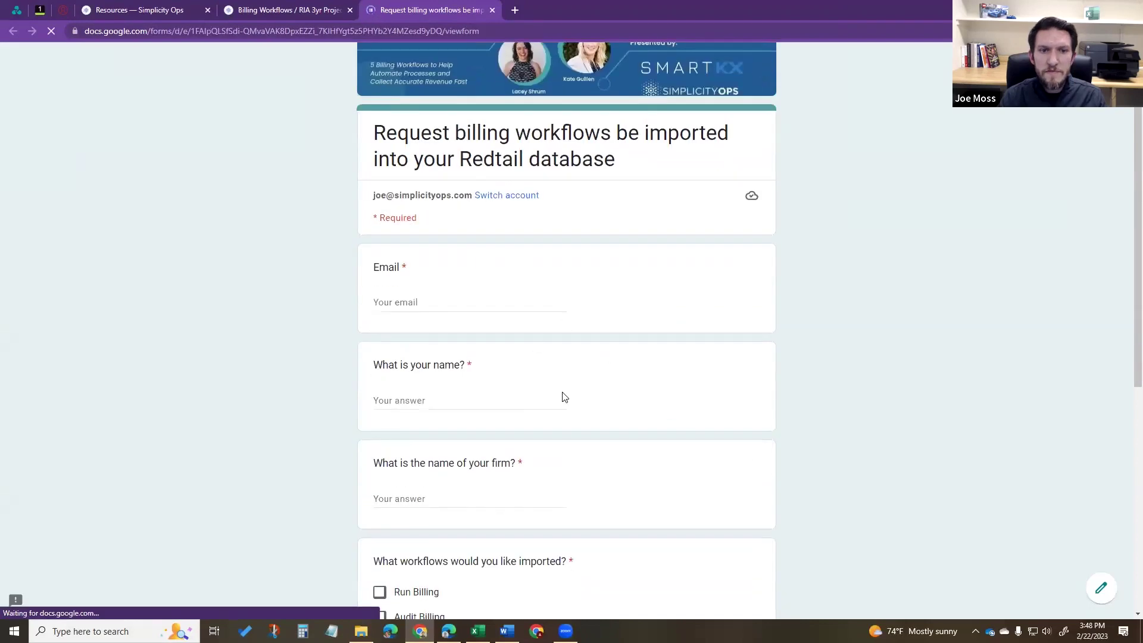
scroll(563, 396, down, 3)
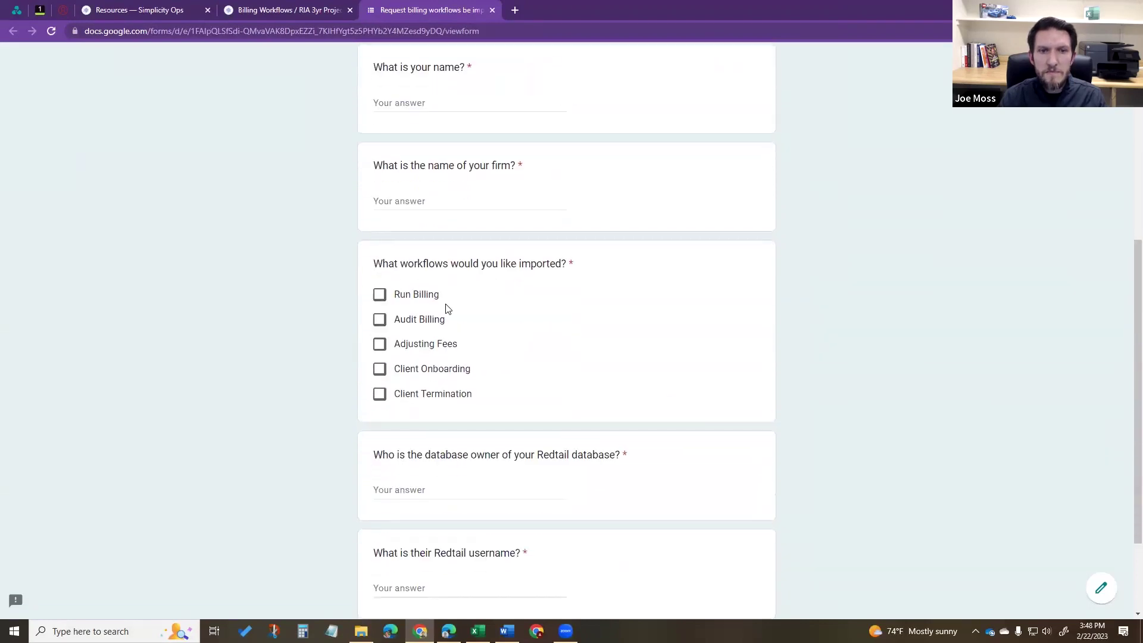
scroll(613, 430, down, 2)
scroll(622, 433, down, 1)
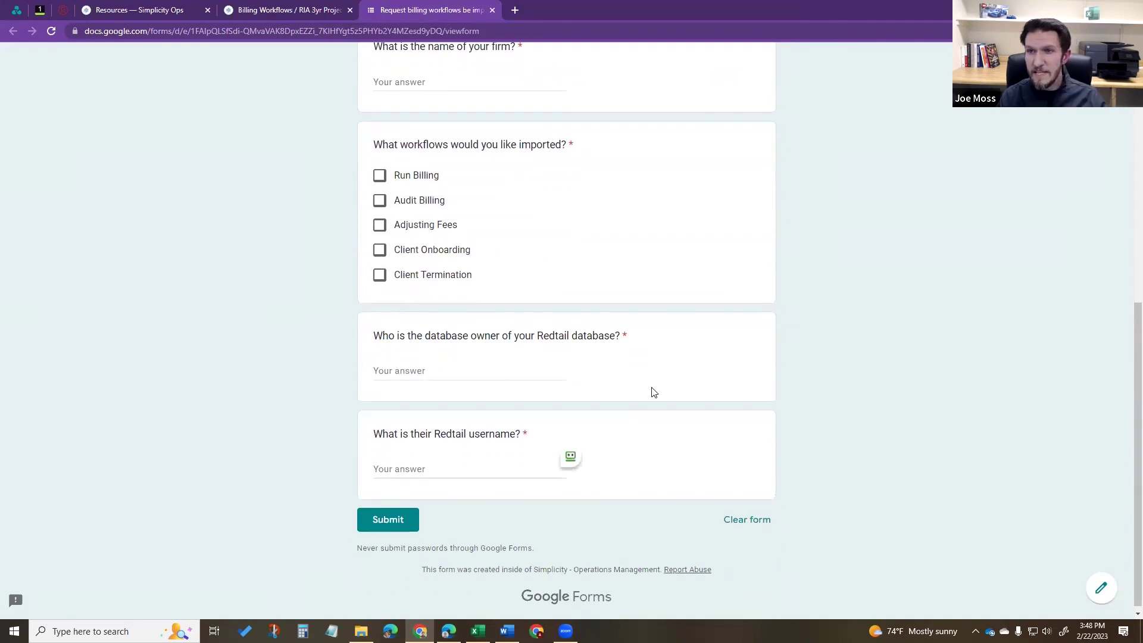
scroll(646, 404, up, 8)
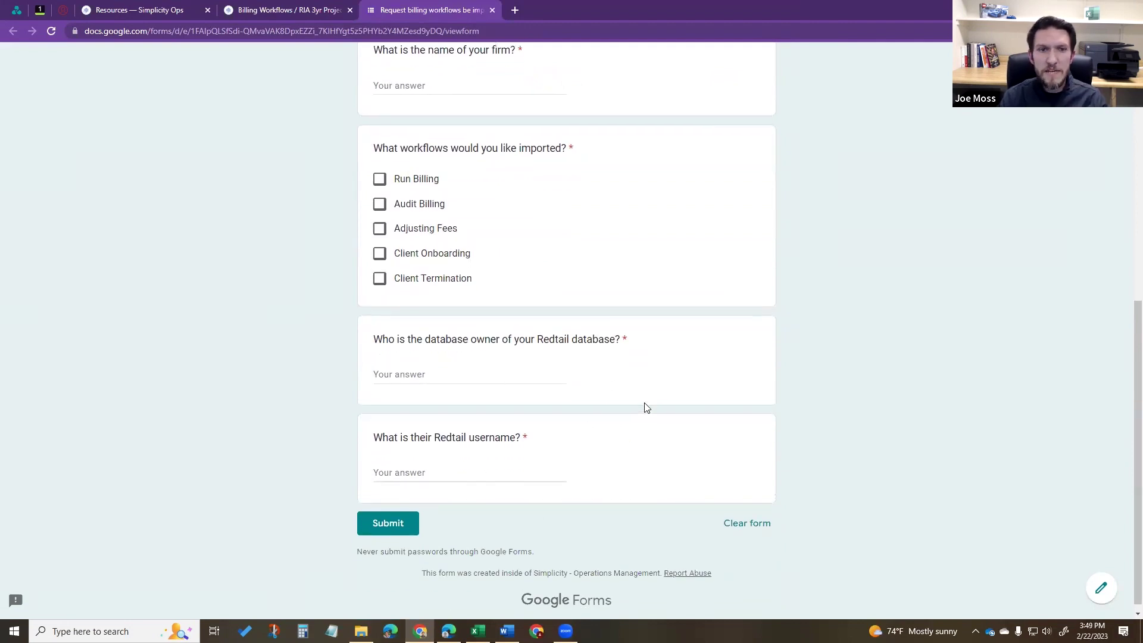
Step: Go back to the Billing Workflows page and scroll to the Learn More button and Sources links
click(293, 10)
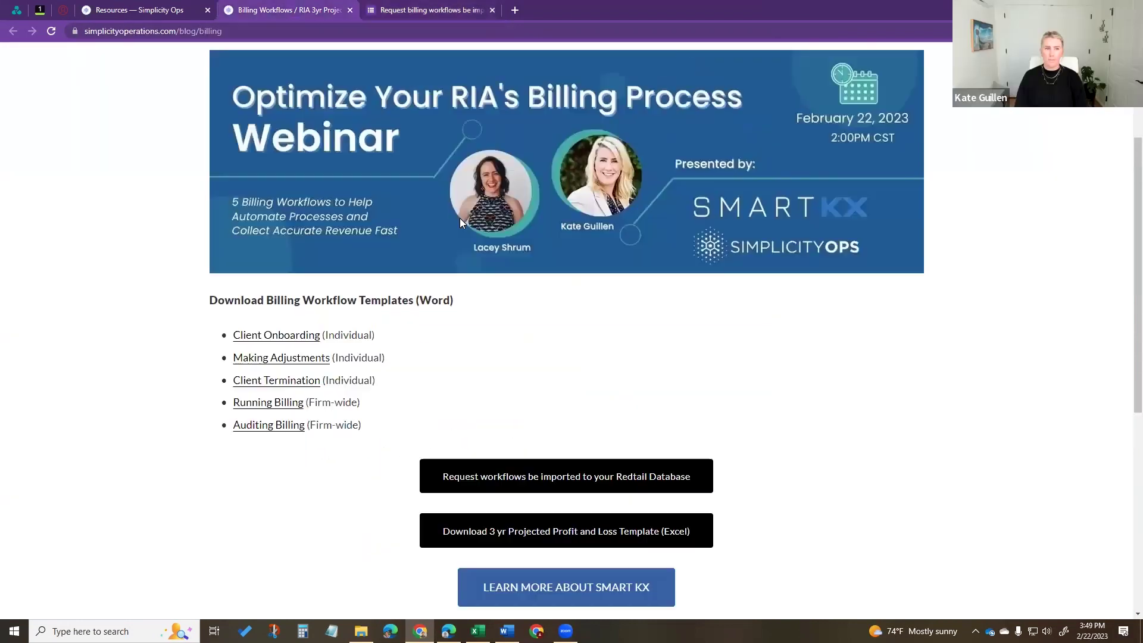
scroll(759, 408, down, 1)
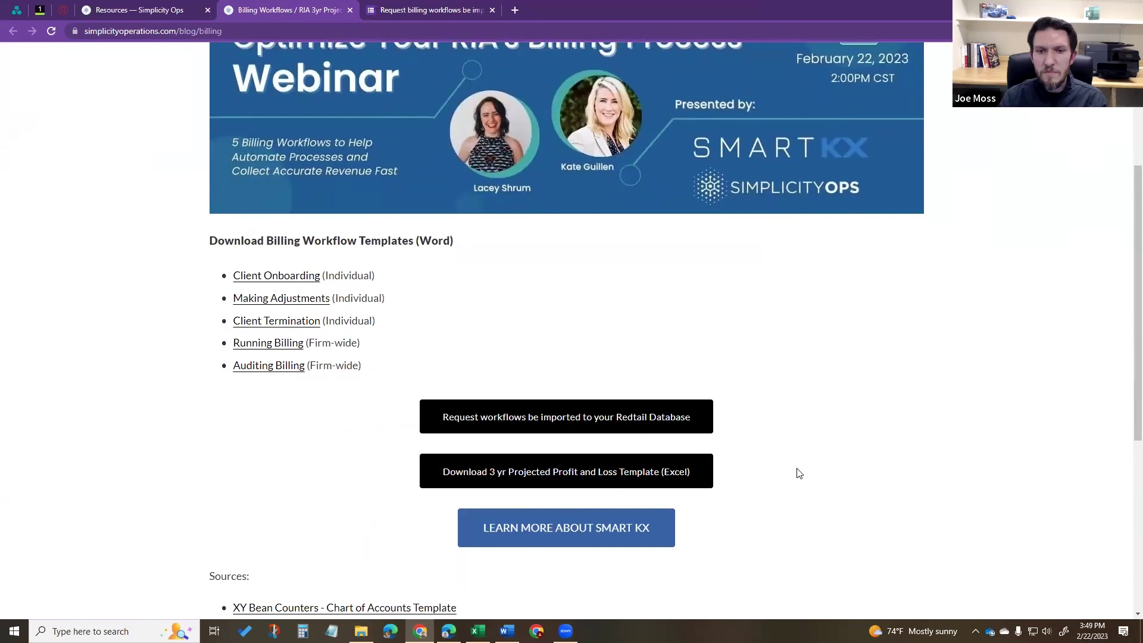
scroll(799, 473, down, 2)
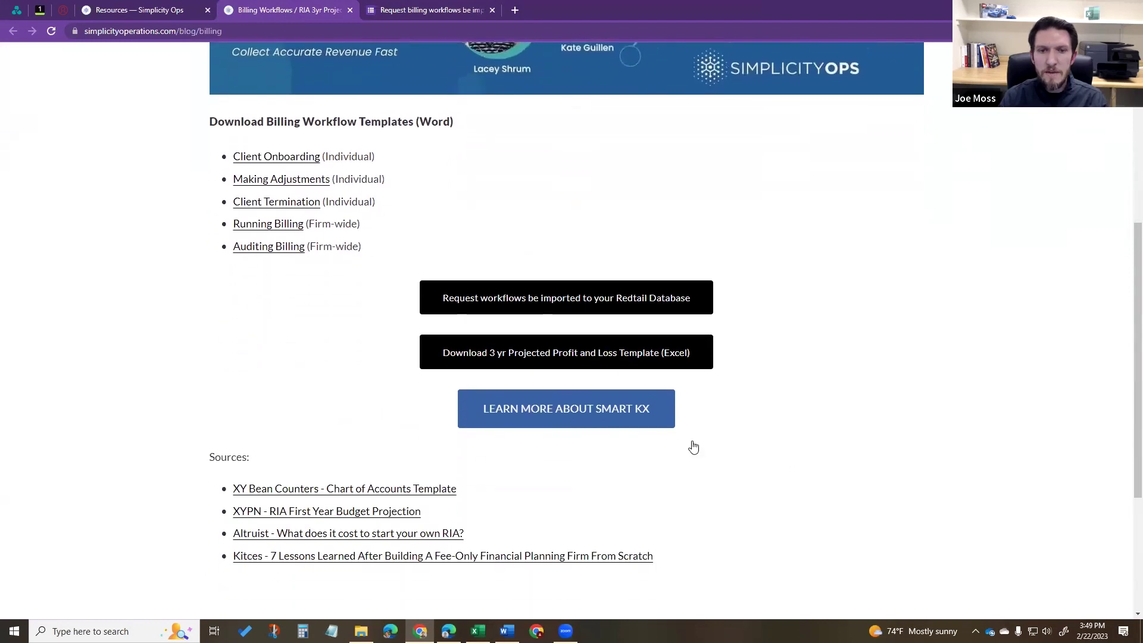